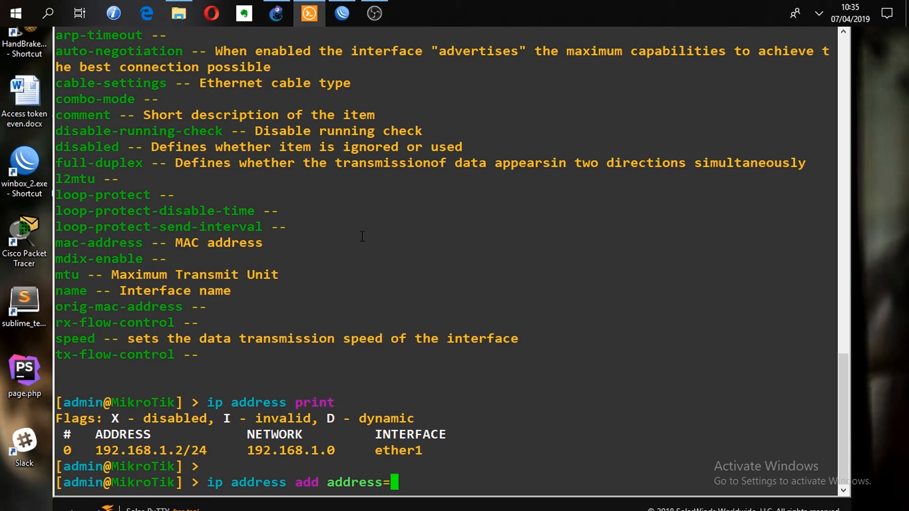
# Complete the address command with 60.1.1.2/30 on interface ether1, dismissing the antivirus update notice, and run it.
pyautogui.write('60.')
pyautogui.write('1.1.2/')
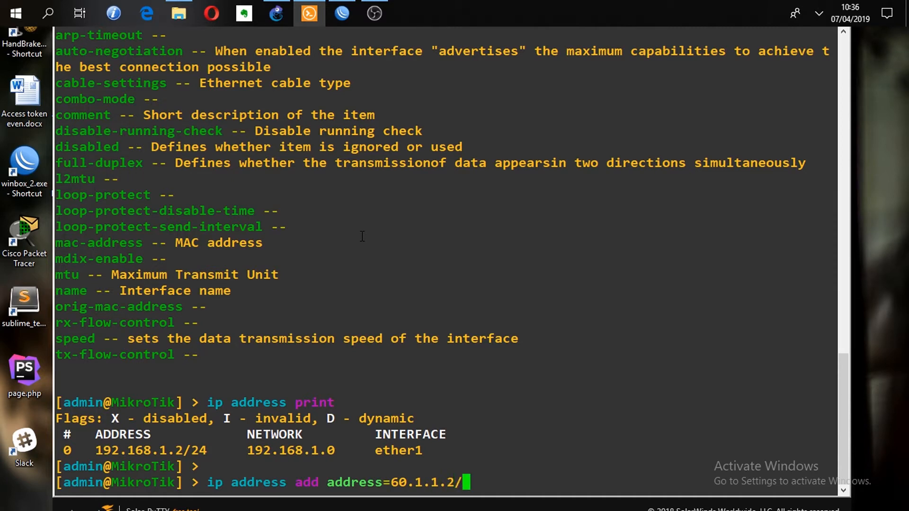
pyautogui.write('30 int')
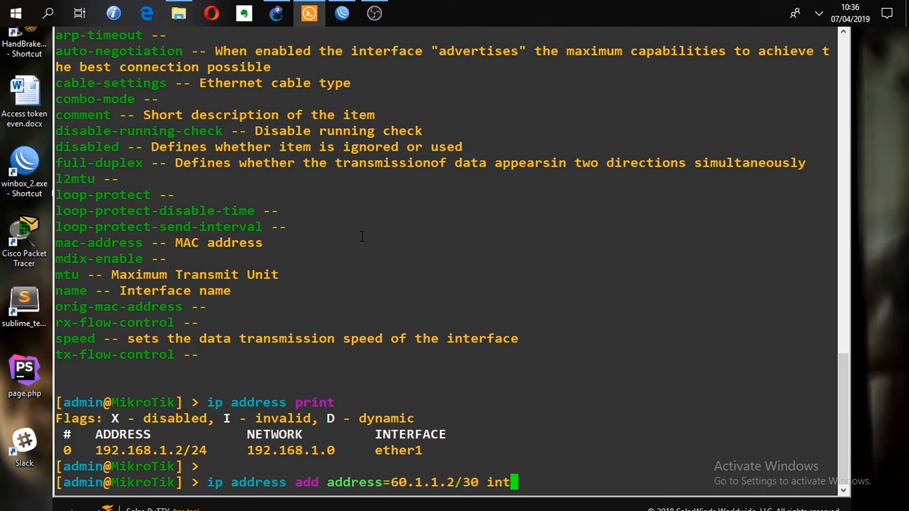
pyautogui.write('erface=ether')
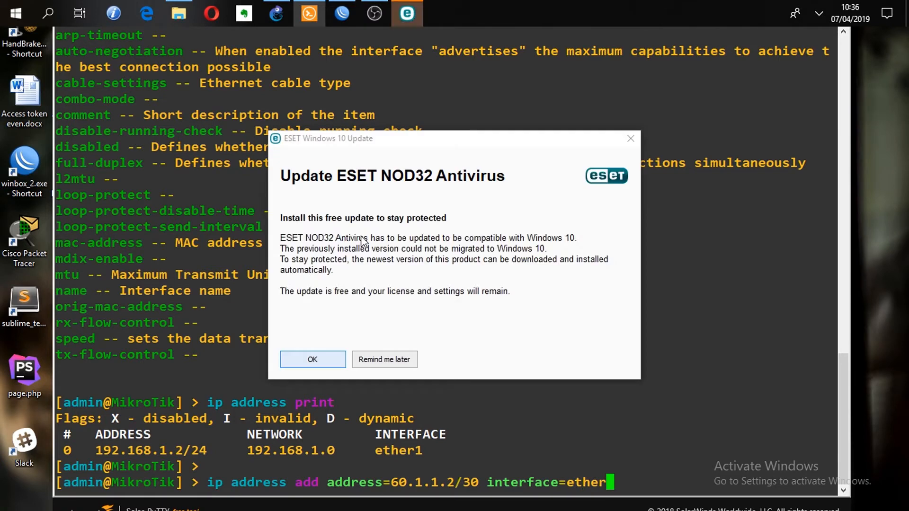
pyautogui.click(630, 139)
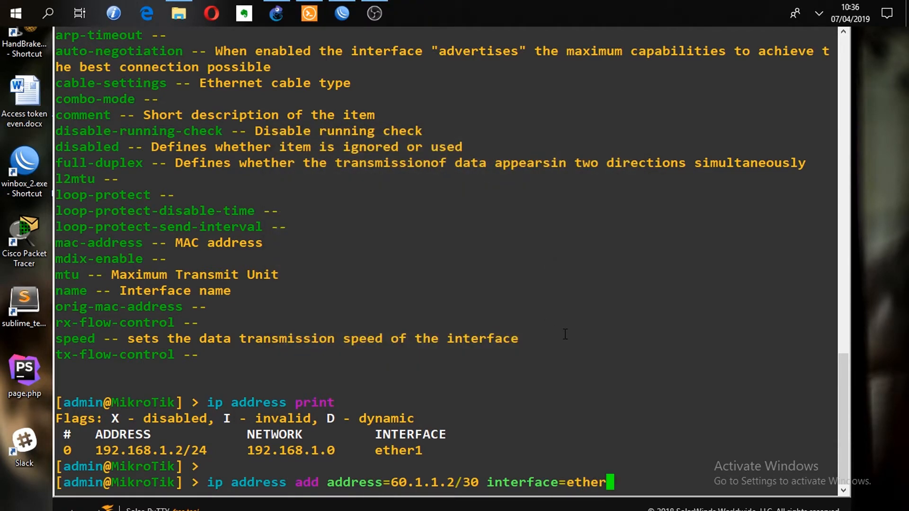
pyautogui.write('1')
pyautogui.press('Return')
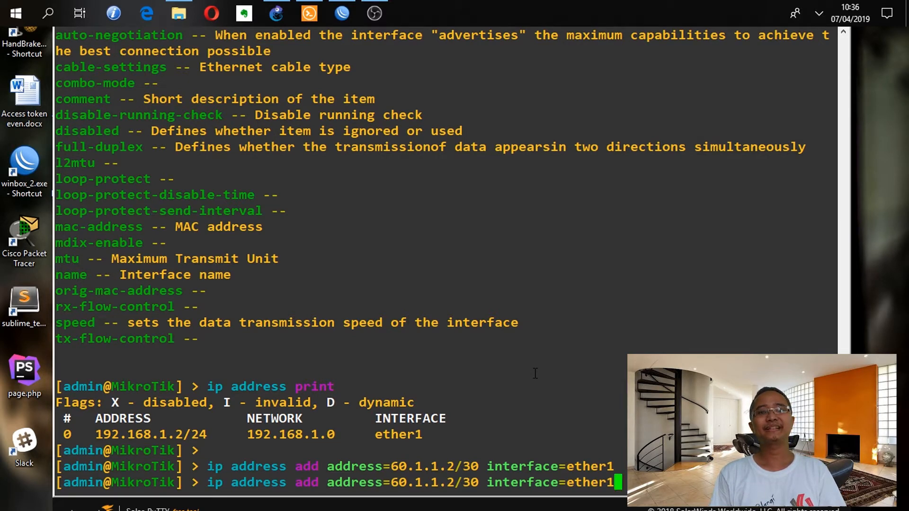
# Recall the previous address command and replace its address with 10.10.10.1/24.
pyautogui.press('Up')
pyautogui.press('Left')
pyautogui.press('Left')
pyautogui.press('Left')
pyautogui.press('Left')
pyautogui.press('Left')
pyautogui.press('Left')
pyautogui.press('Left')
pyautogui.press('Left')
pyautogui.press('Left')
pyautogui.press('Left')
pyautogui.press('Left')
pyautogui.press('Left')
pyautogui.press('Left')
pyautogui.press('Left')
pyautogui.press('Left')
pyautogui.press('Left')
pyautogui.press('Left')
pyautogui.press('Left')
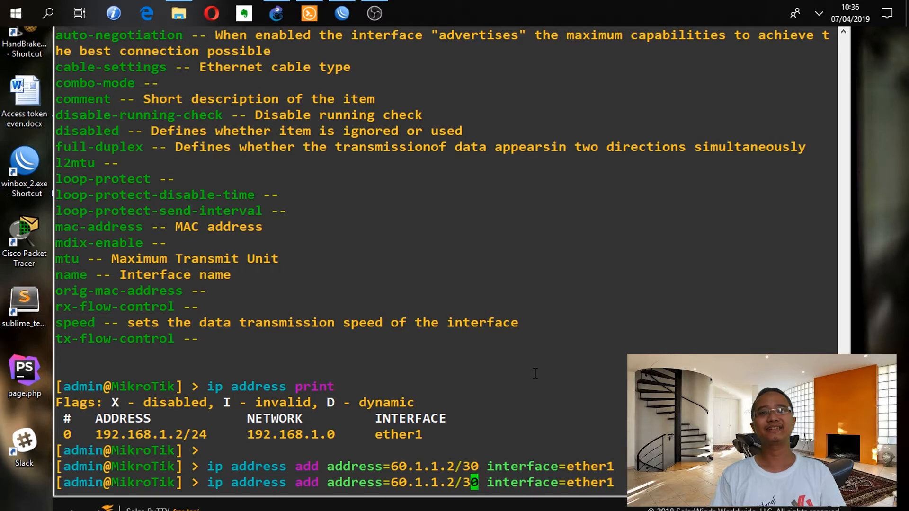
pyautogui.press('Right')
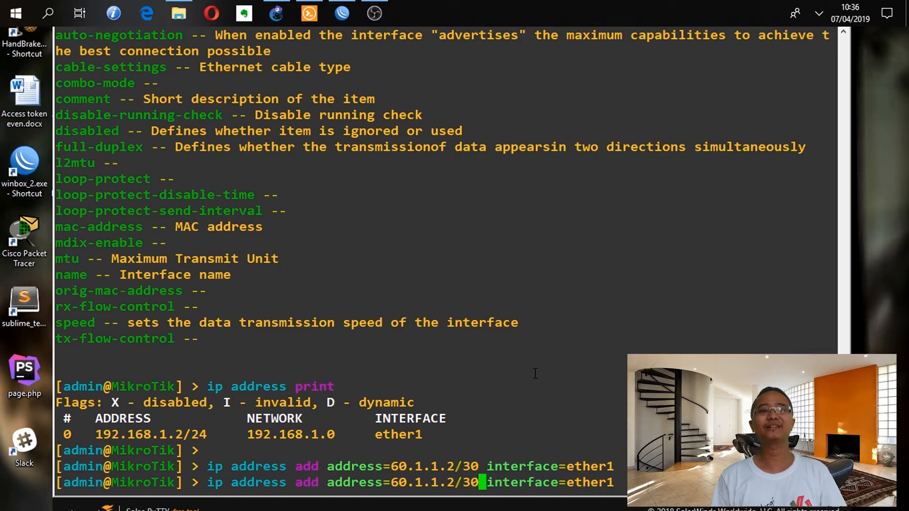
pyautogui.press('BackSpace')
pyautogui.press('BackSpace')
pyautogui.press('BackSpace')
pyautogui.press('BackSpace')
pyautogui.press('BackSpace')
pyautogui.press('BackSpace')
pyautogui.press('BackSpace')
pyautogui.press('BackSpace')
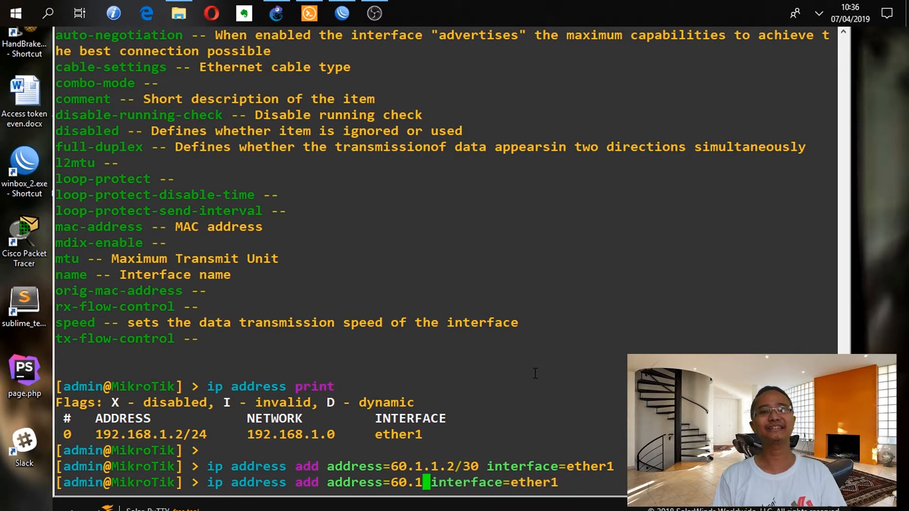
pyautogui.press('BackSpace')
pyautogui.press('BackSpace')
pyautogui.press('BackSpace')
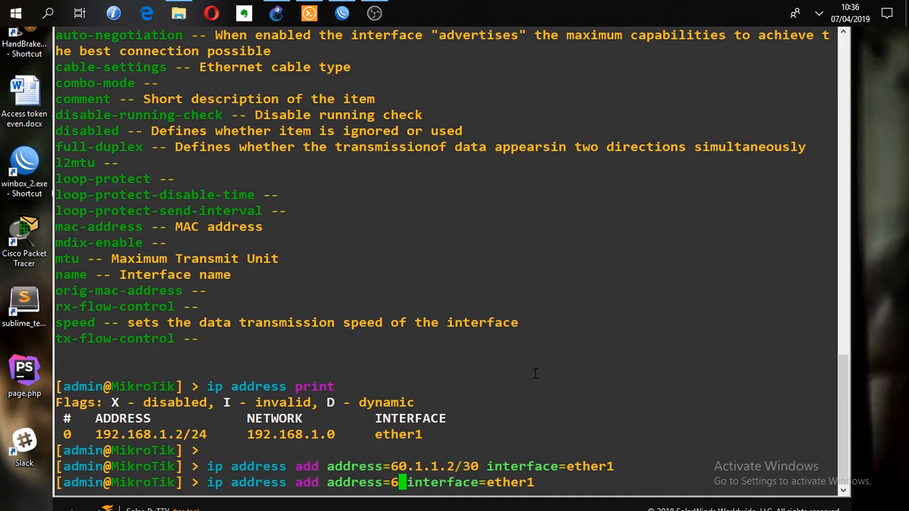
pyautogui.write('10')
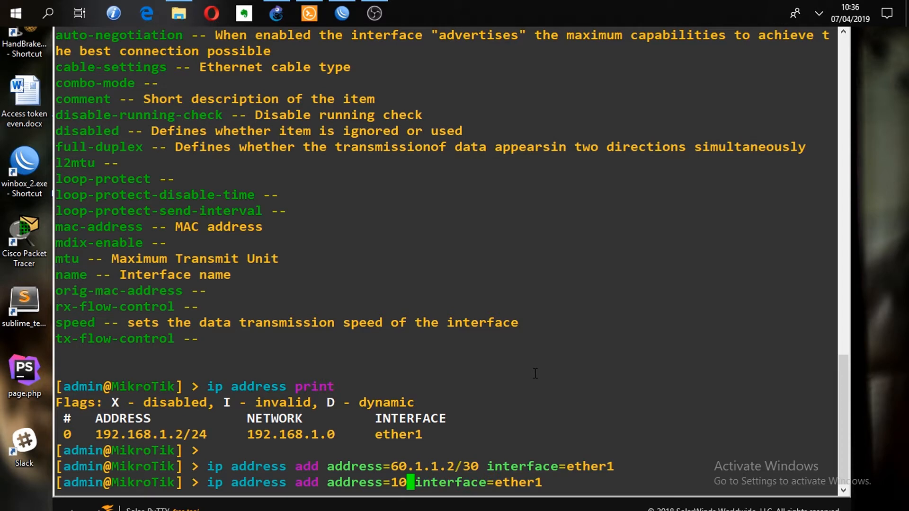
pyautogui.write('.')
pyautogui.write('10.10')
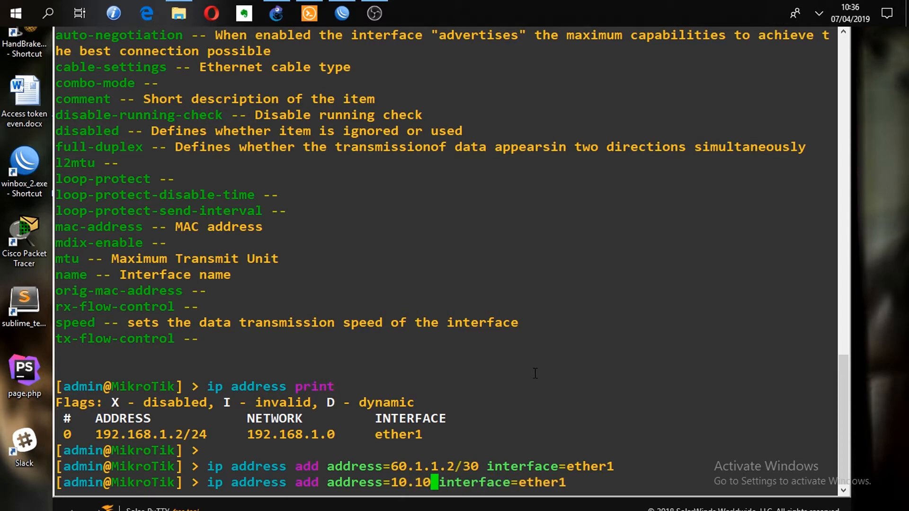
pyautogui.write('.1')
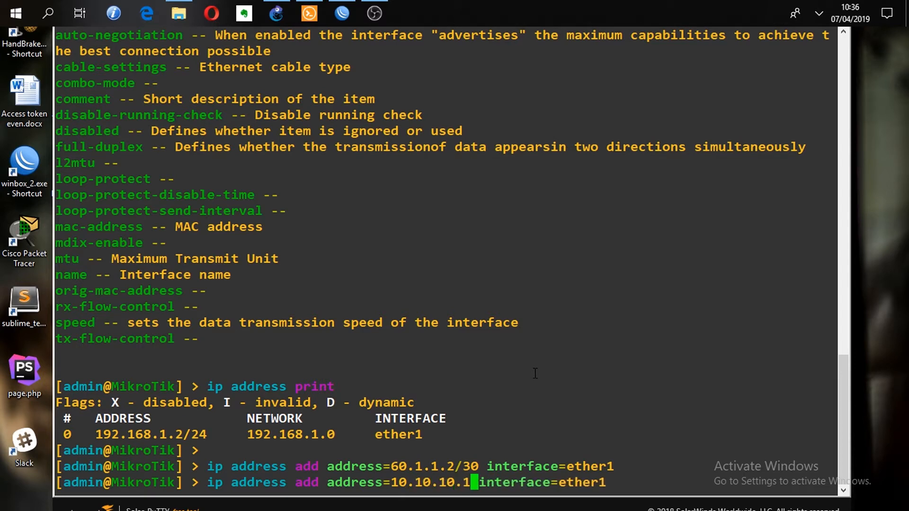
pyautogui.write('/24')
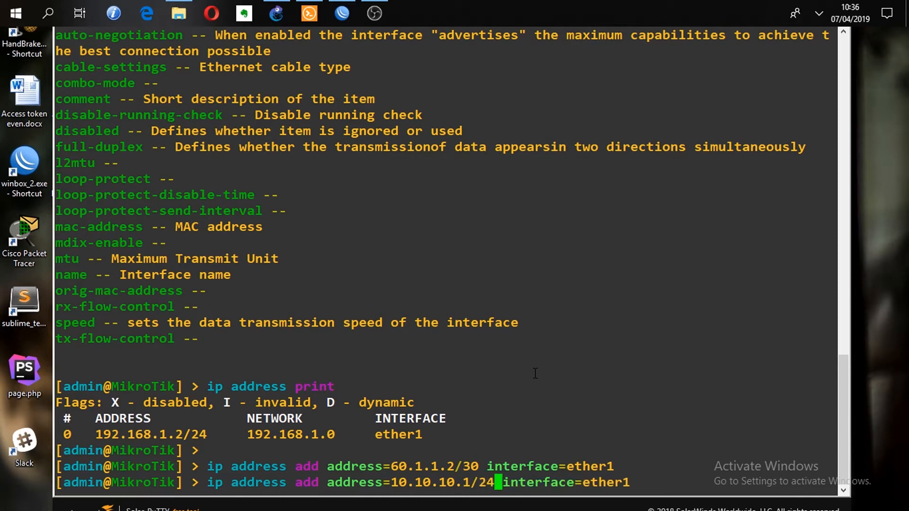
# Change the recalled command's interface to ether2 and run it.
pyautogui.press('Right')
pyautogui.press('Right')
pyautogui.press('Right')
pyautogui.press('Right')
pyautogui.press('End')
pyautogui.press('BackSpace')
pyautogui.write('2')
pyautogui.press('Return')
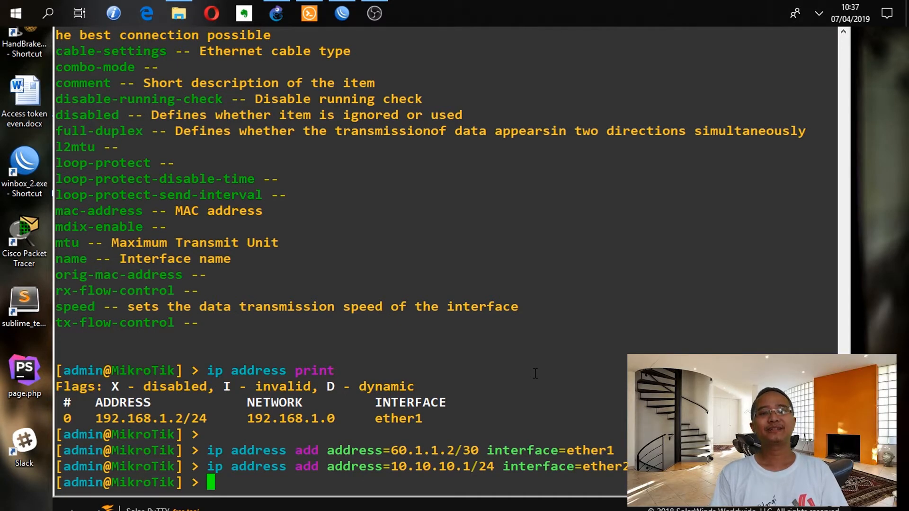
# Print the router's IP address list in the terminal.
pyautogui.write('ip address ')
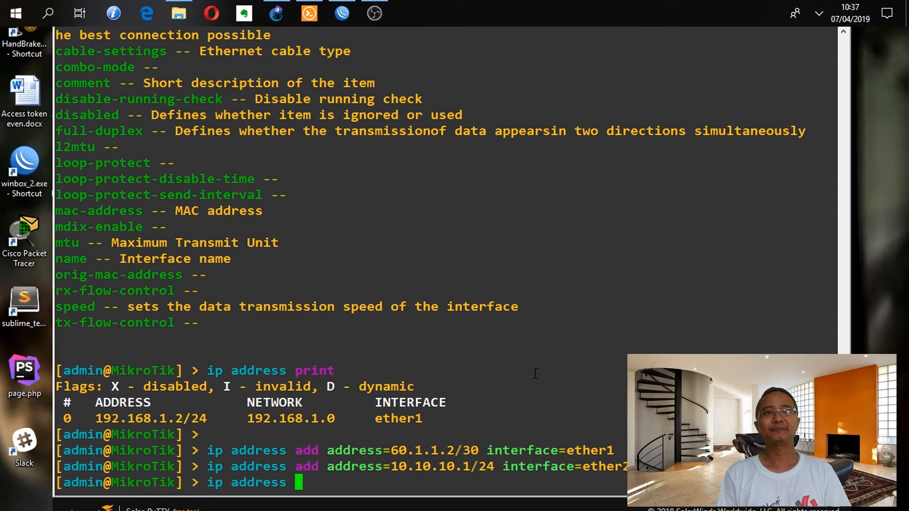
pyautogui.write('print')
pyautogui.press('Return')
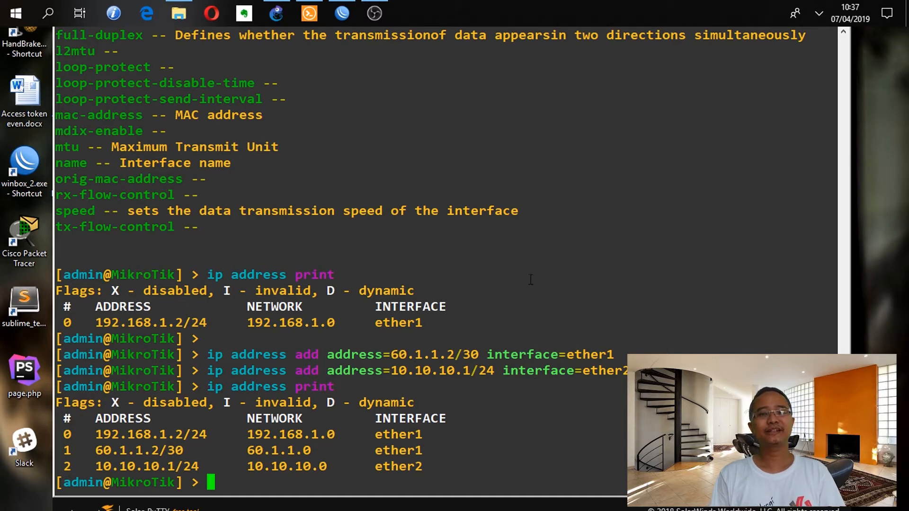
# Switch to WinBox and open the IP address list to check the configured addresses.
pyautogui.click(345, 15)
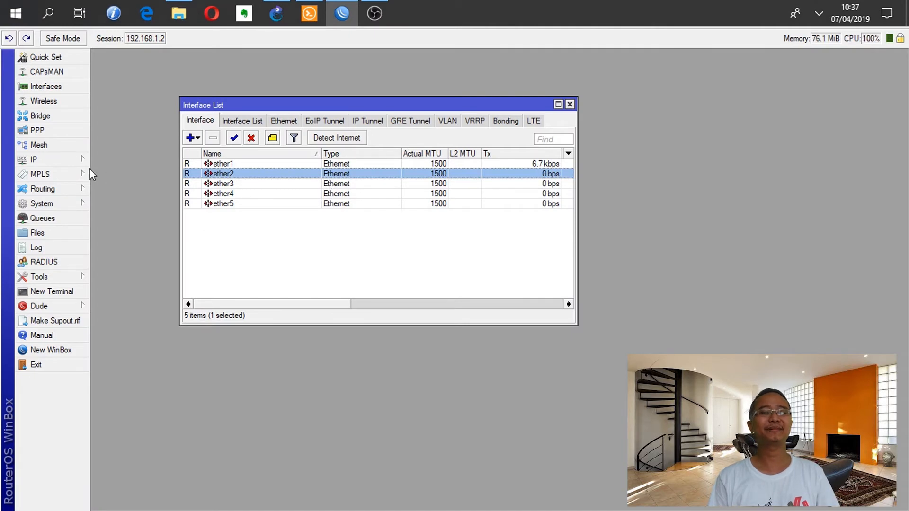
pyautogui.click(42, 160)
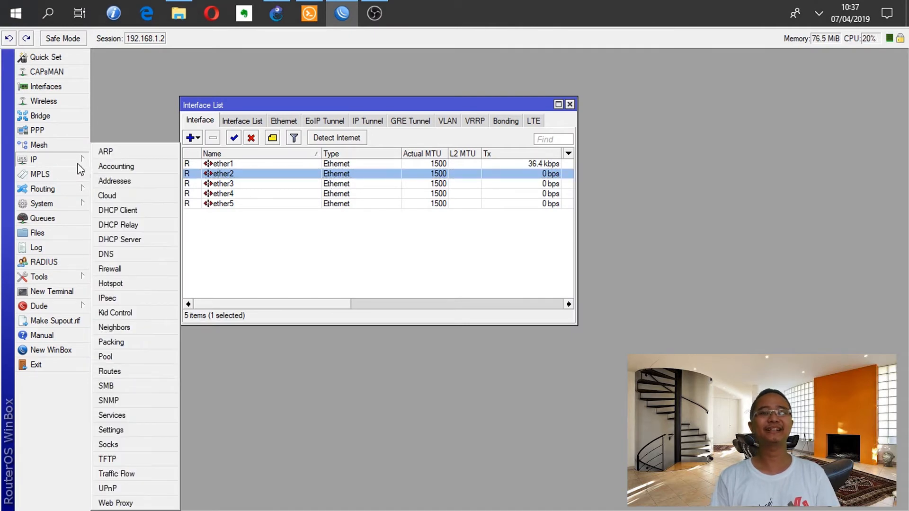
pyautogui.click(121, 184)
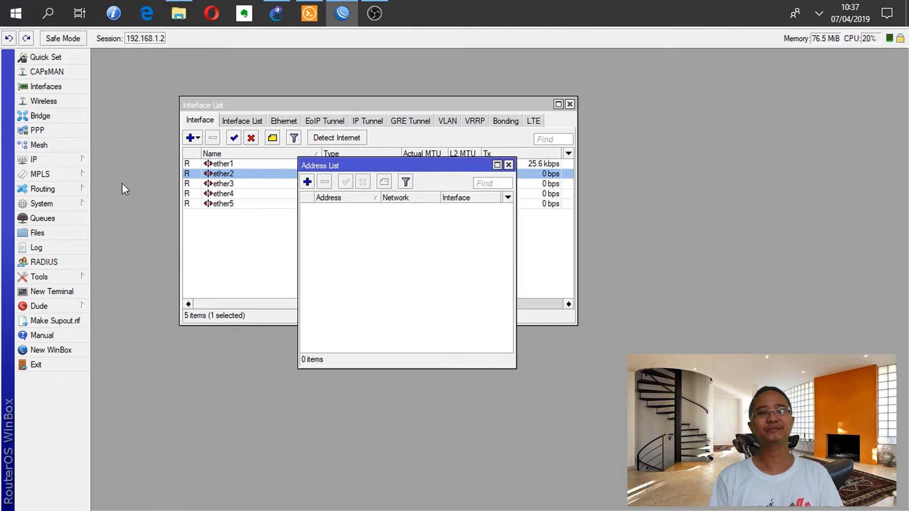
pyautogui.moveTo(361, 169); pyautogui.dragTo(391, 169)
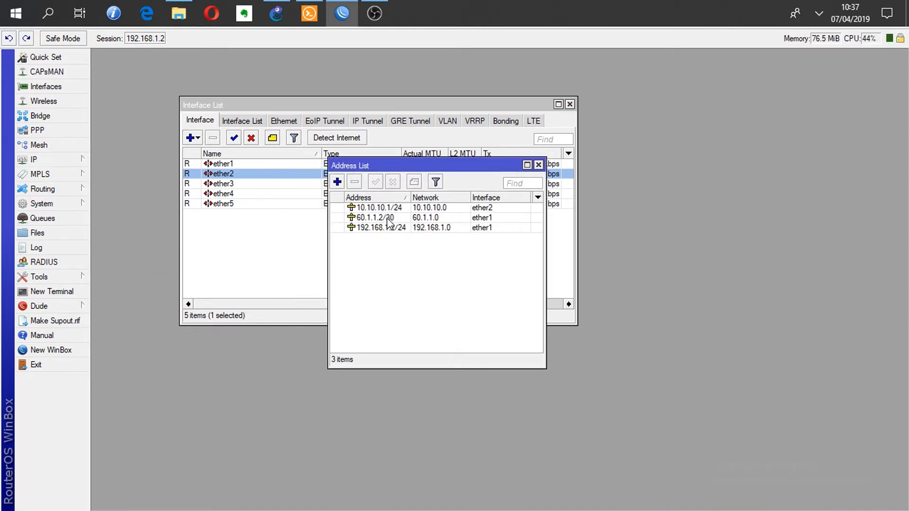
# Start a new address entry in the address list and enter 10.10.10.1 as its address.
pyautogui.click(337, 182)
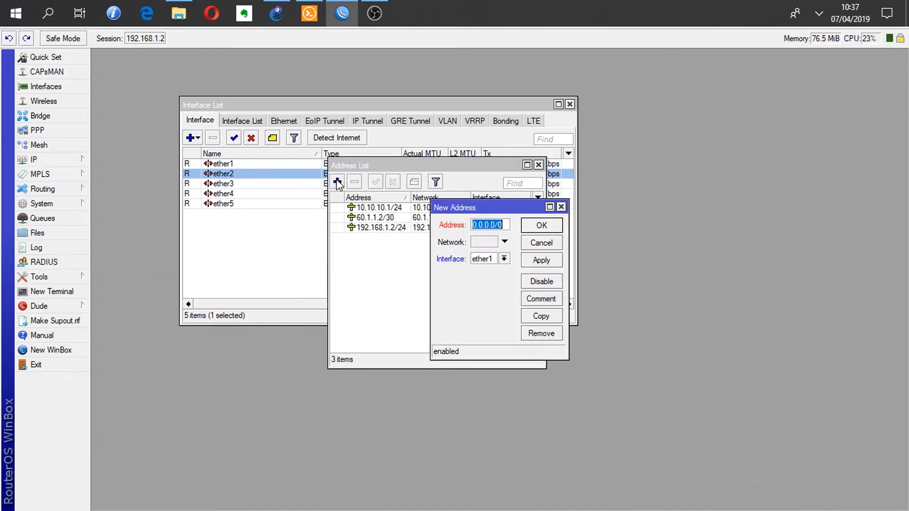
pyautogui.moveTo(520, 229); pyautogui.dragTo(636, 279)
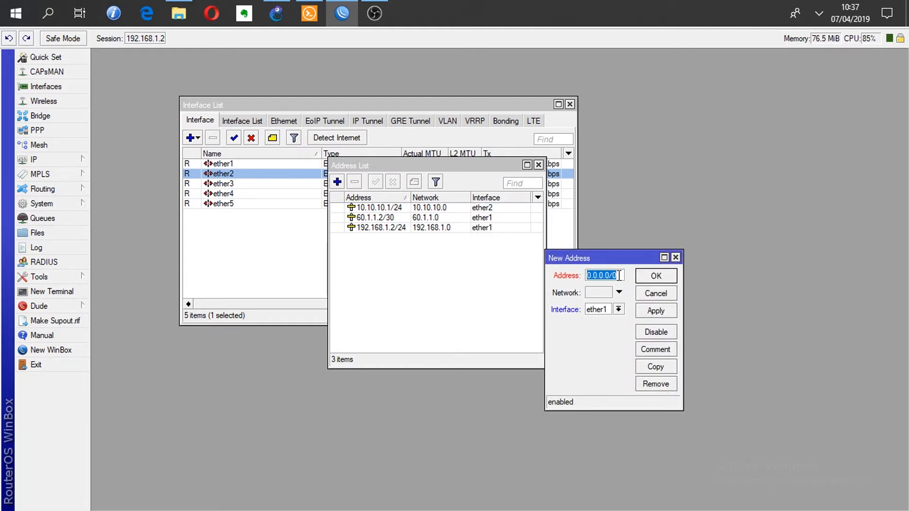
pyautogui.write('10.10.10')
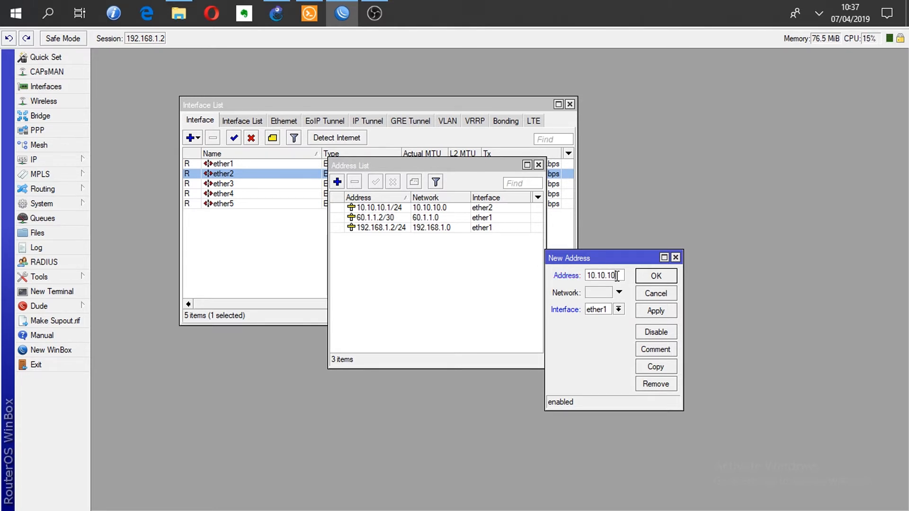
pyautogui.write('.1')
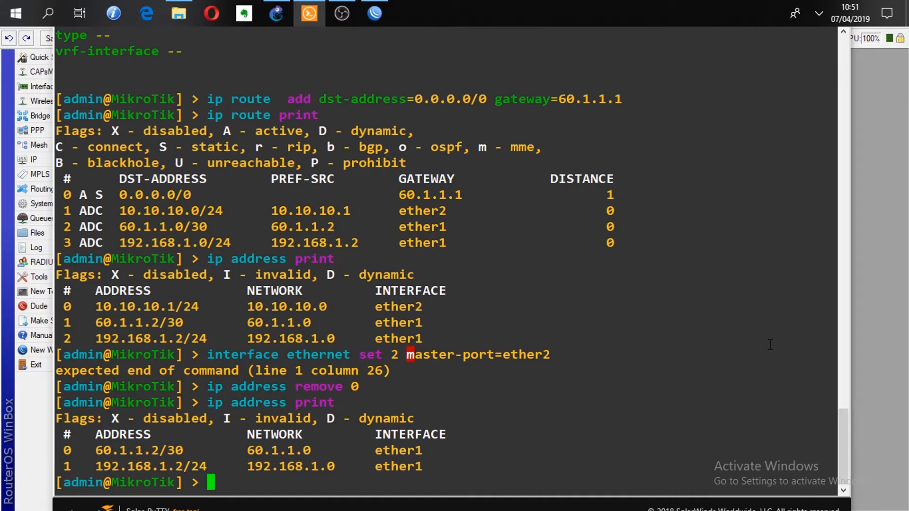
# Remove IP address entry 0, the 60.1.1.2/30 address, with the terminal's ip address remove command.
pyautogui.write('ip address re')
pyautogui.press('Tab')
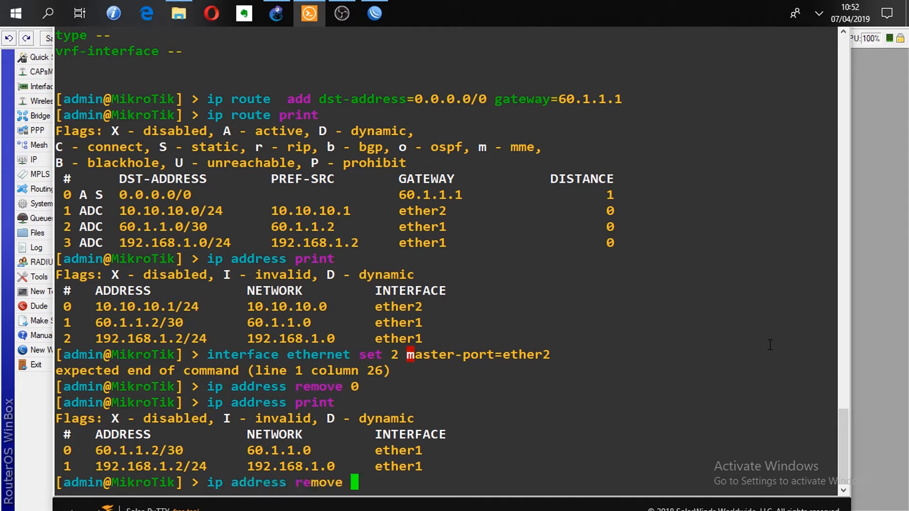
pyautogui.write('0')
pyautogui.press('Return')
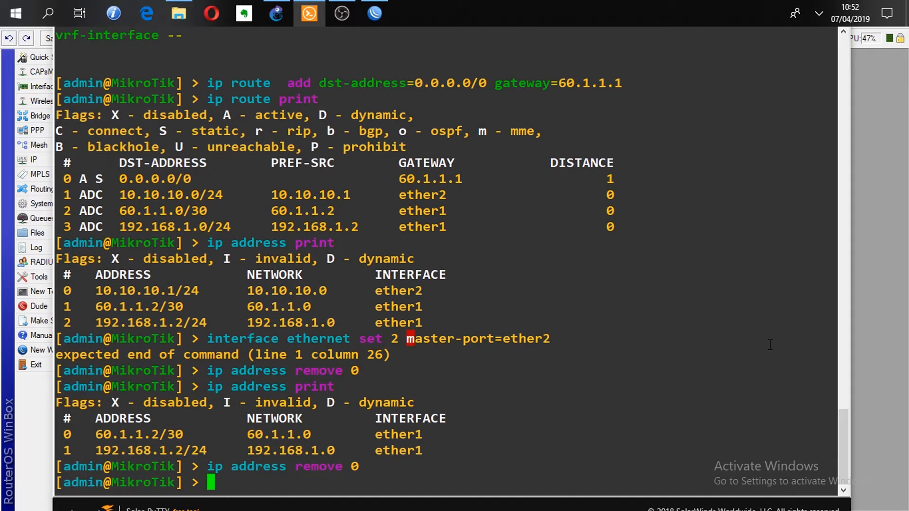
# Print the IP address list again to check the entries after the removal.
pyautogui.write('ip')
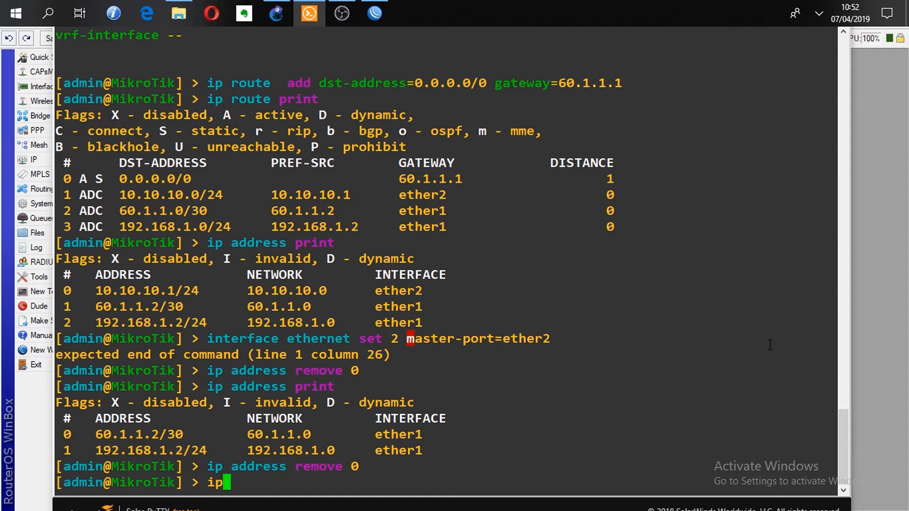
pyautogui.write(' address print')
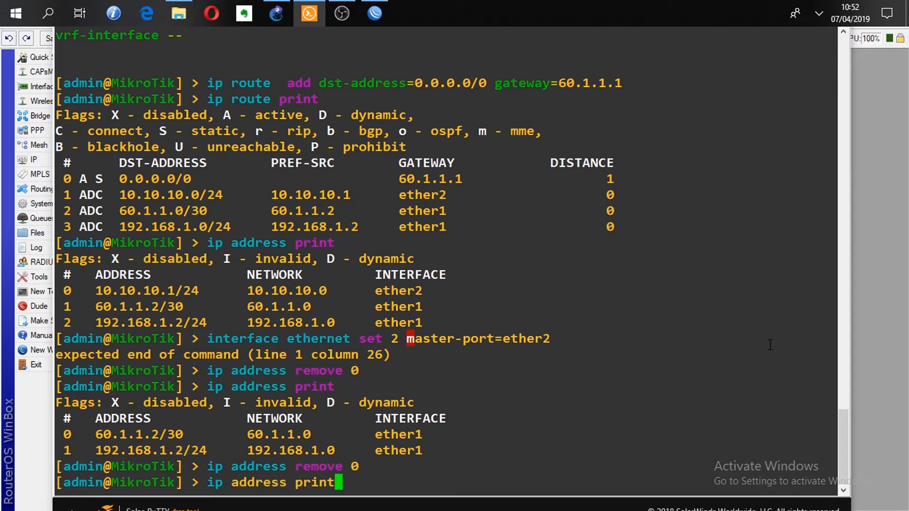
pyautogui.press('Return')
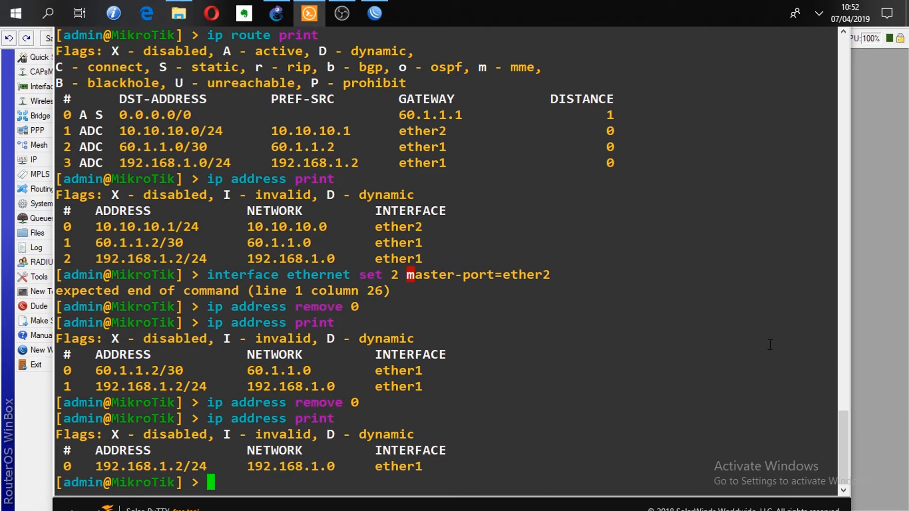
# Add the IP address 60.1.1.2/30 to interface ether1 with the terminal's ip address add command.
pyautogui.write('ip a')
pyautogui.write('dd')
pyautogui.press('Tab')
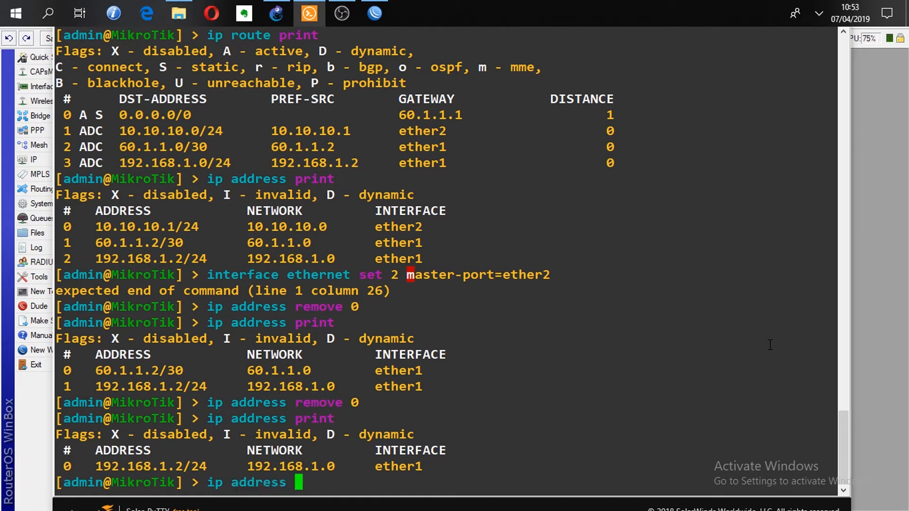
pyautogui.write('ad')
pyautogui.write('d')
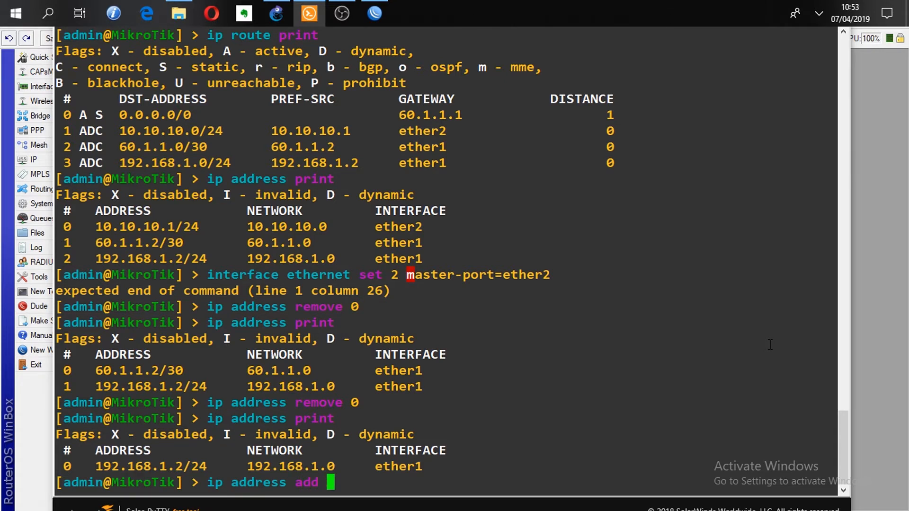
pyautogui.write(' interface=')
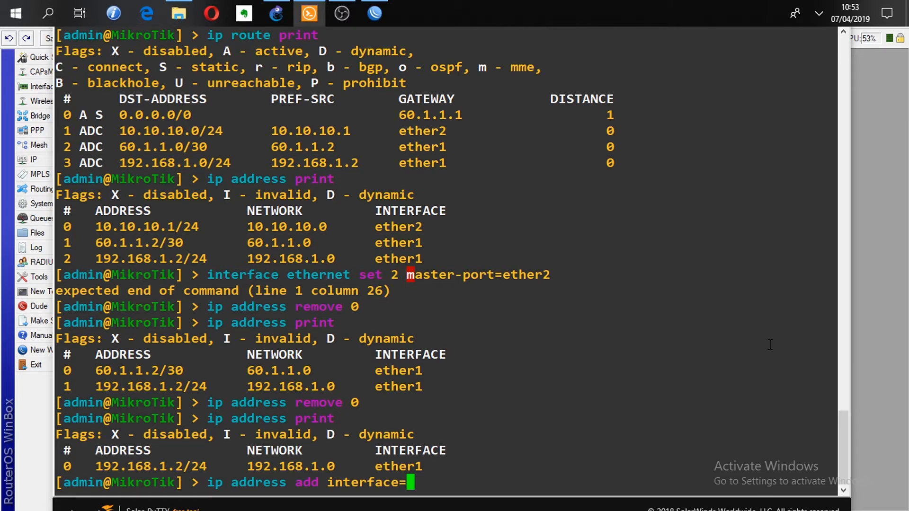
pyautogui.write('ether')
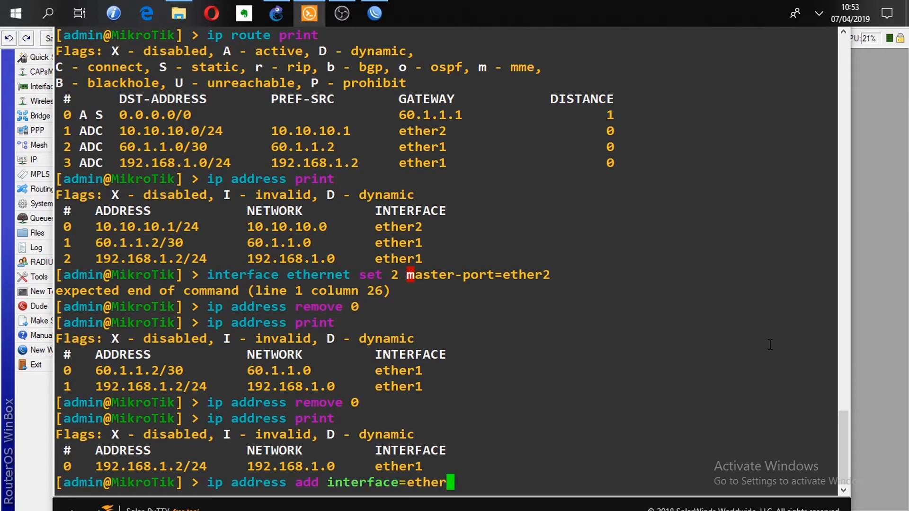
pyautogui.write('1 address=')
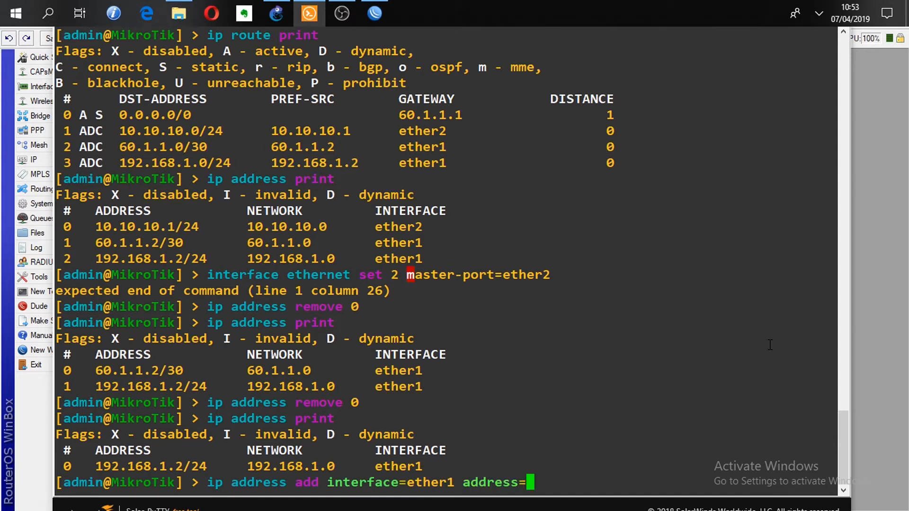
pyautogui.write('60')
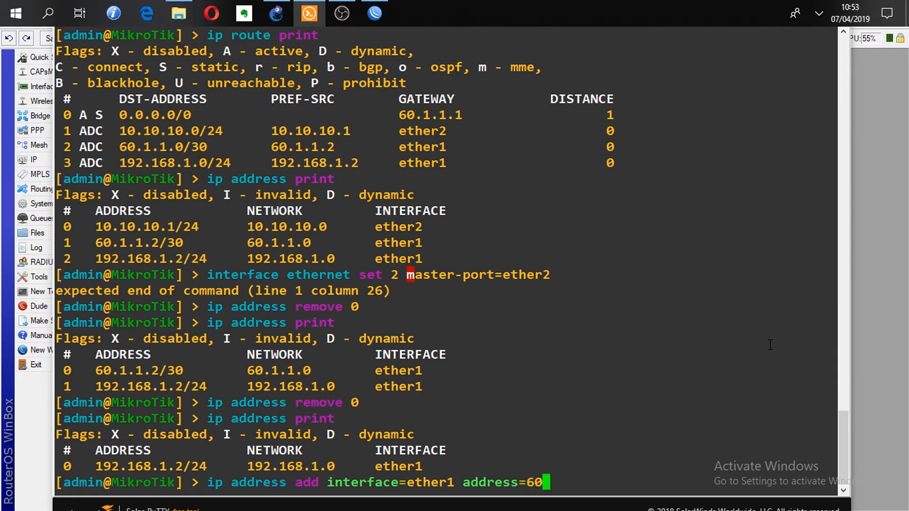
pyautogui.write('.1.1.2')
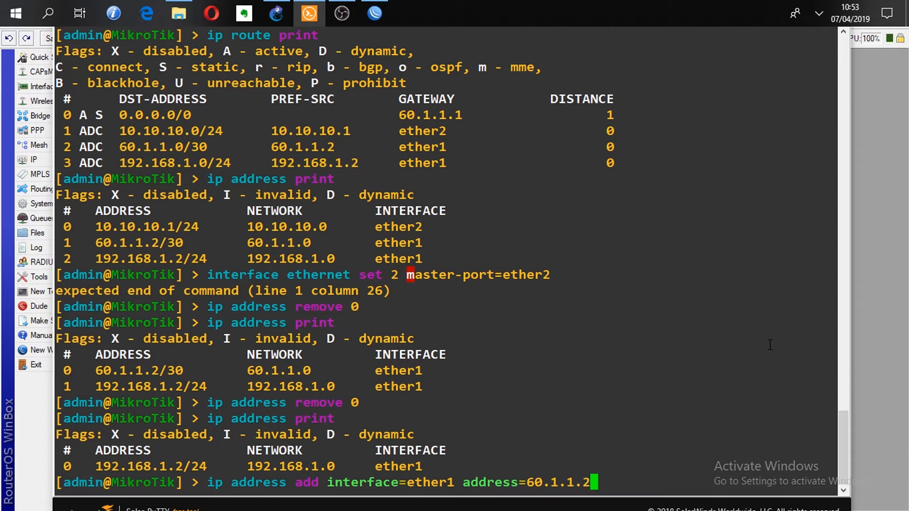
pyautogui.write('/30')
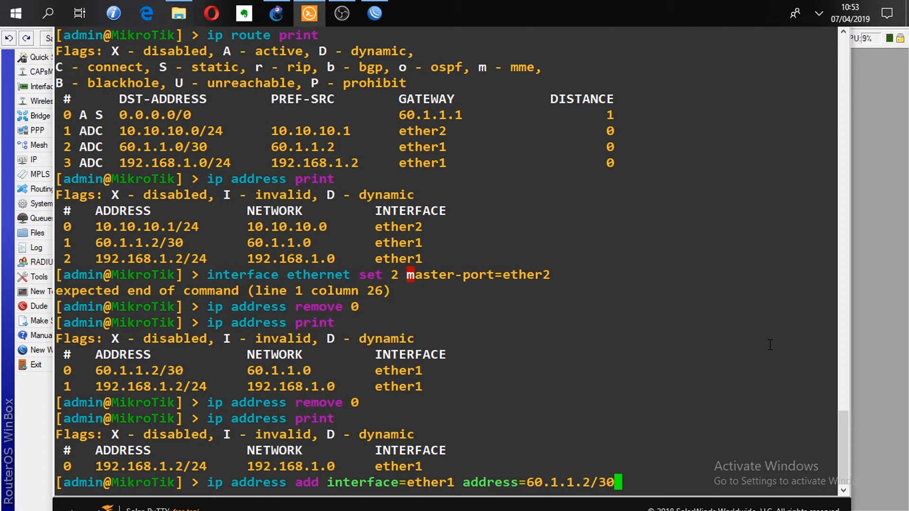
pyautogui.press('Return')
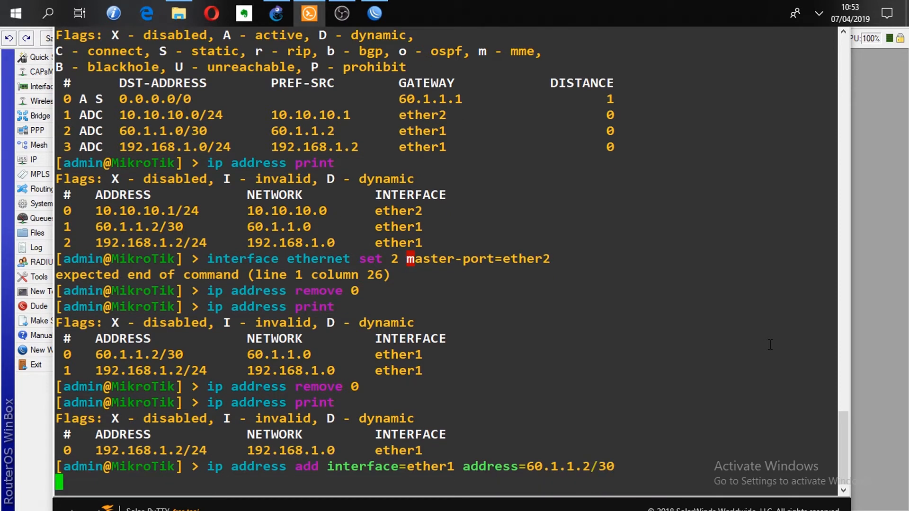
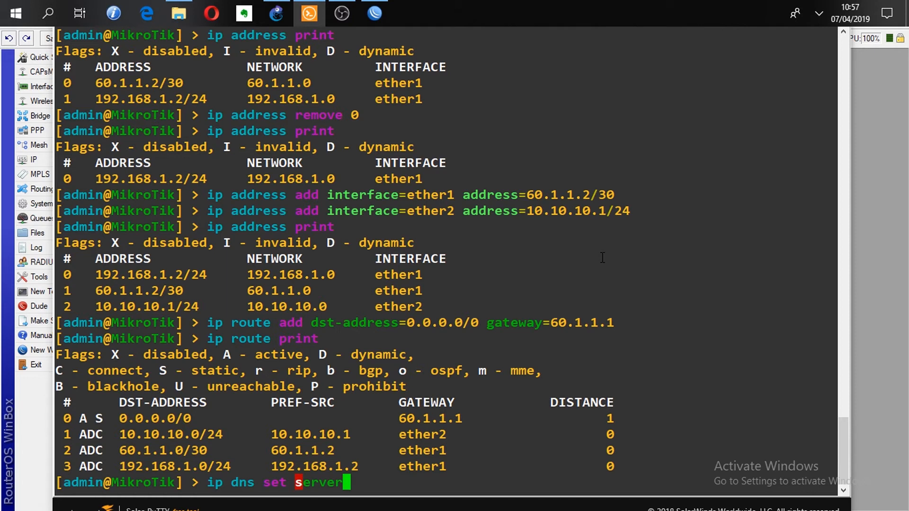
# Complete the ip dns set command with server 60.1.1.1 and allow-remote-requests=yes, and run it.
pyautogui.write('s=60')
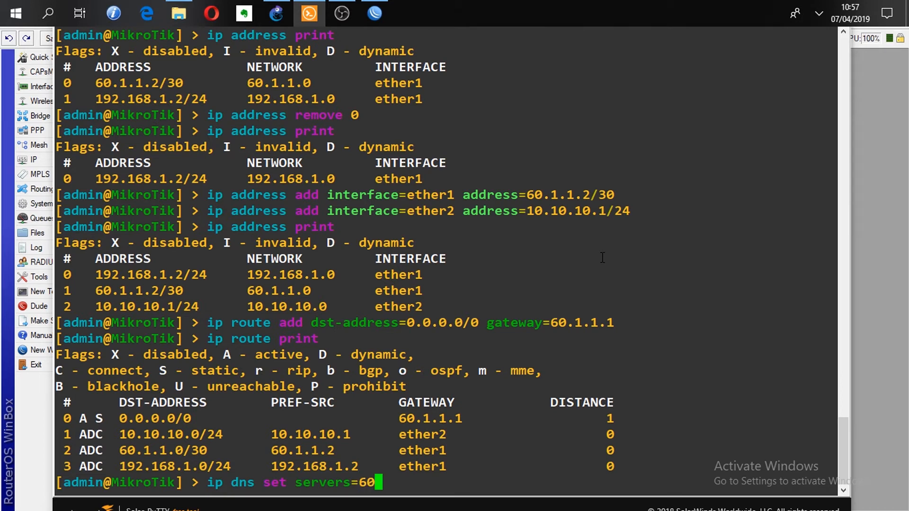
pyautogui.write('.1.1.1 a')
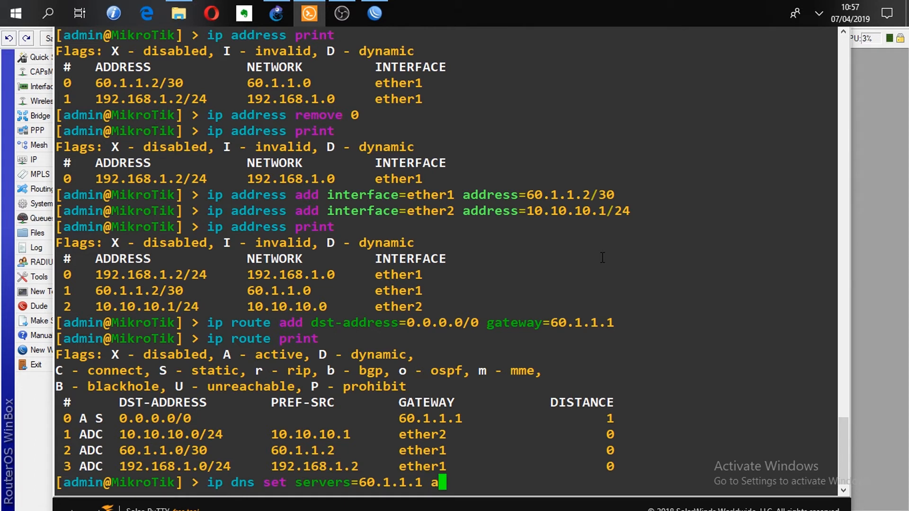
pyautogui.write('llow')
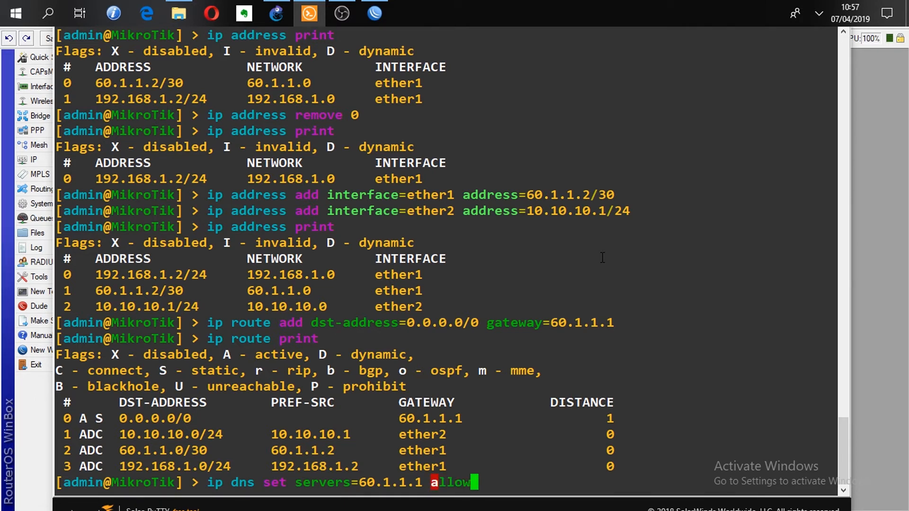
pyautogui.write('-remote')
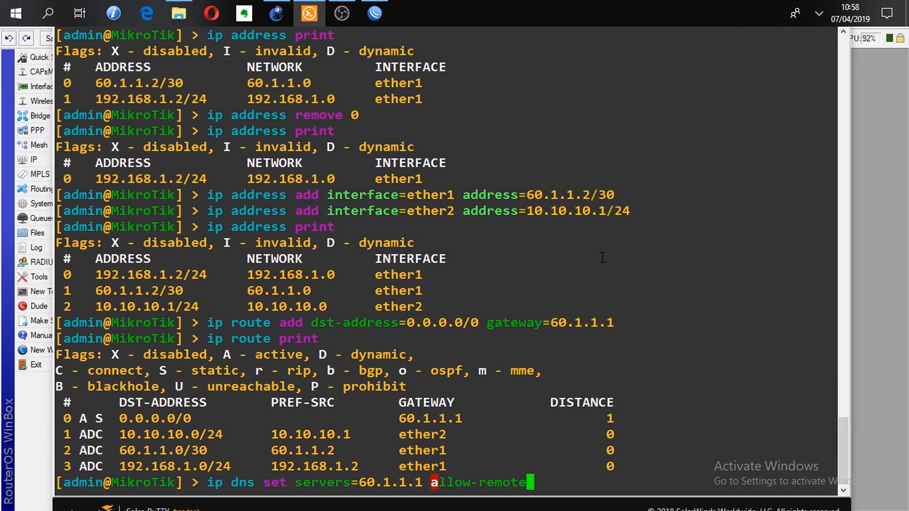
pyautogui.write('-reque')
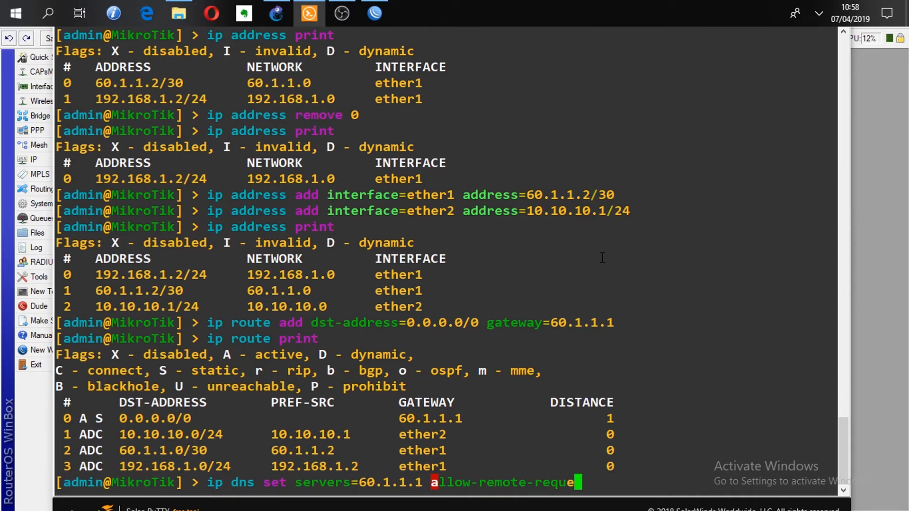
pyautogui.write('sts')
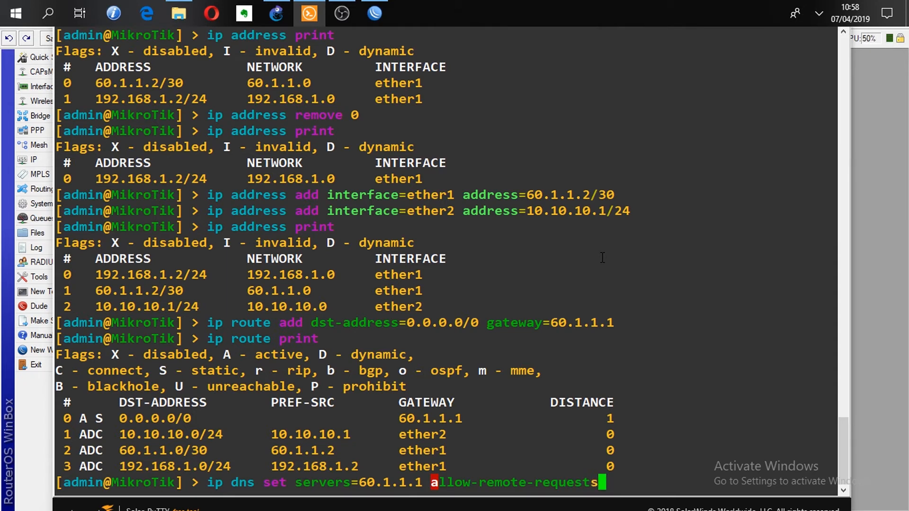
pyautogui.write('=')
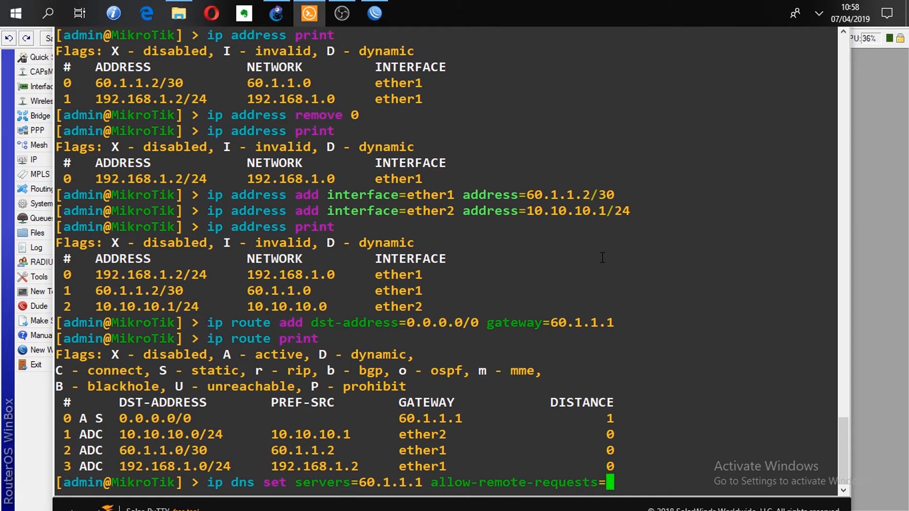
pyautogui.write('yes')
pyautogui.press('Return')
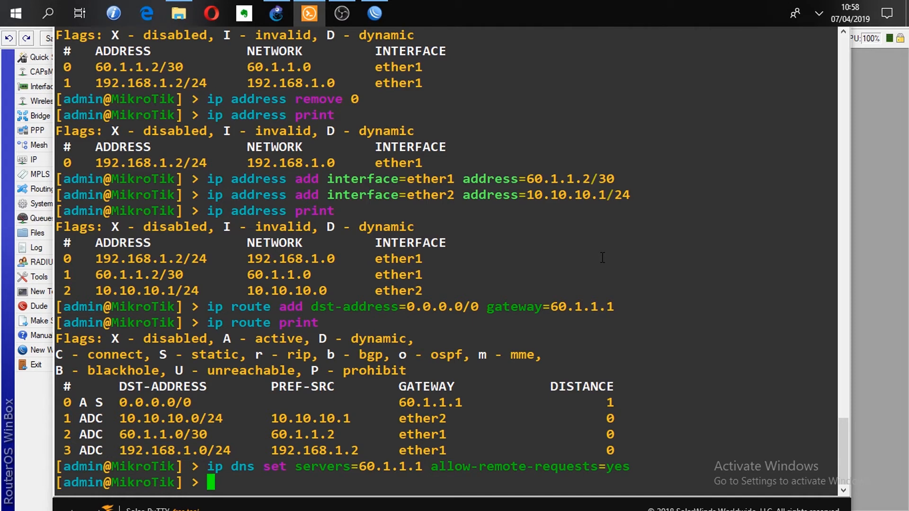
# Print the DNS settings in the terminal, and open the DNS settings in WinBox to check them there too.
pyautogui.write('ip ')
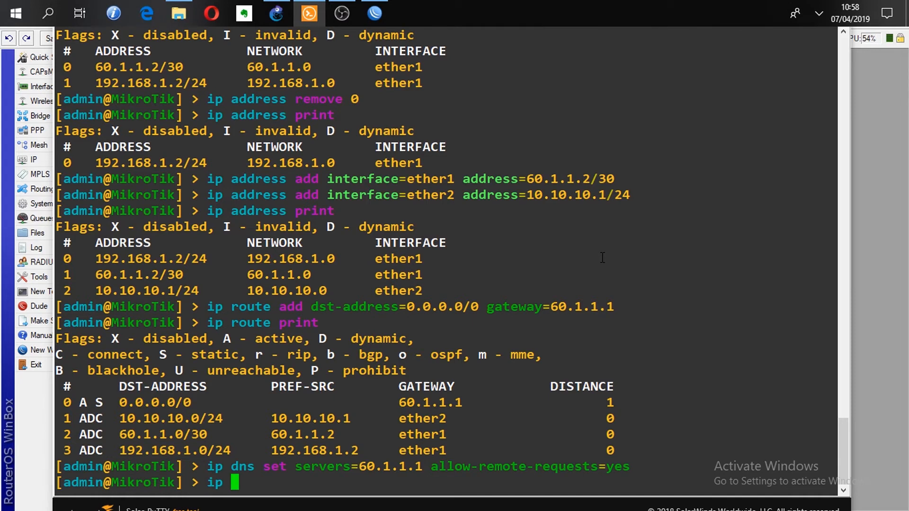
pyautogui.write('dns print')
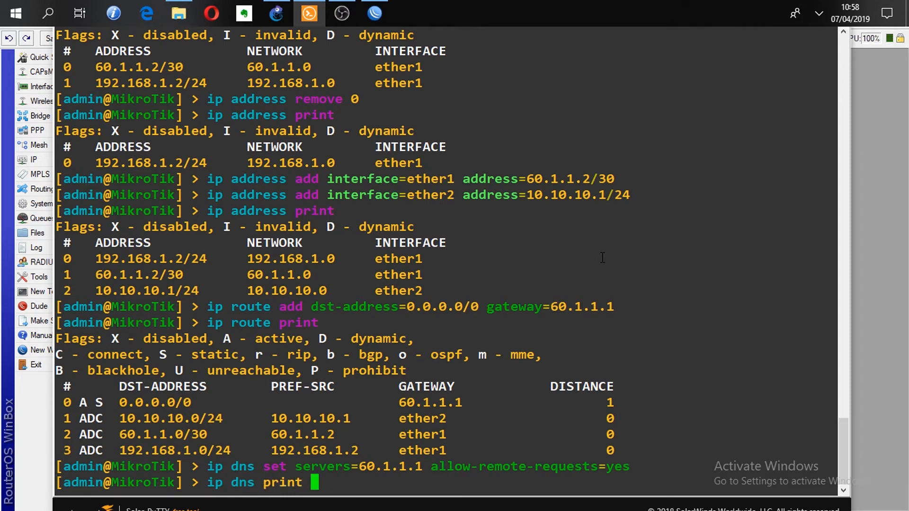
pyautogui.press('Return')
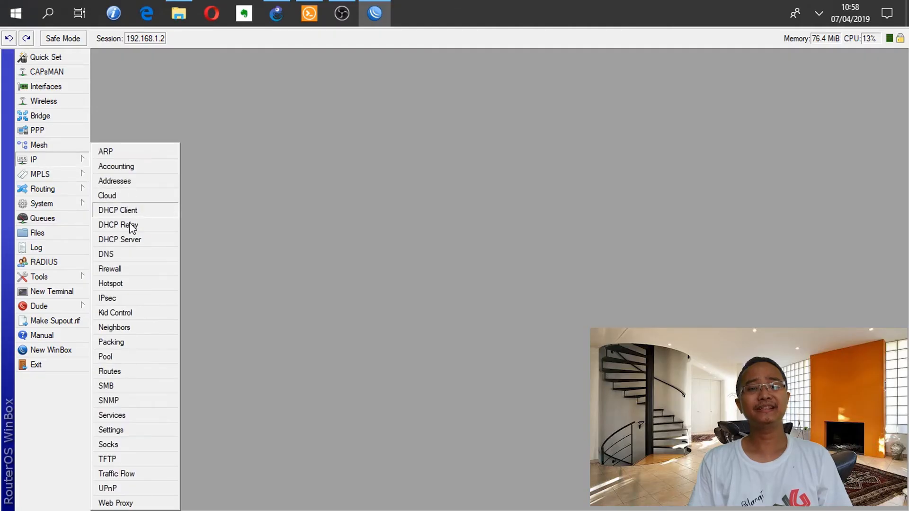
pyautogui.click(126, 254)
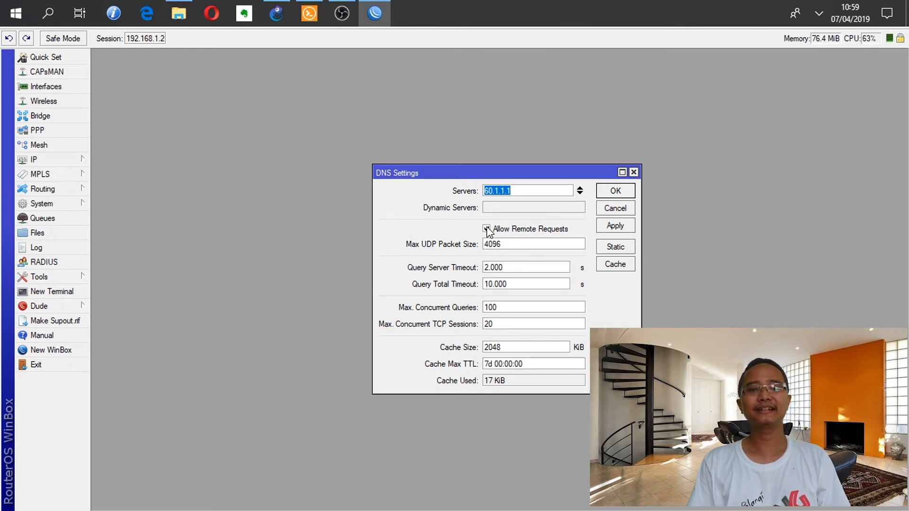
# Switch to the Solar-PuTTY terminal and enter an ip dns set command with servers=60.1.1.1,118.82.28.82.
pyautogui.click(309, 14)
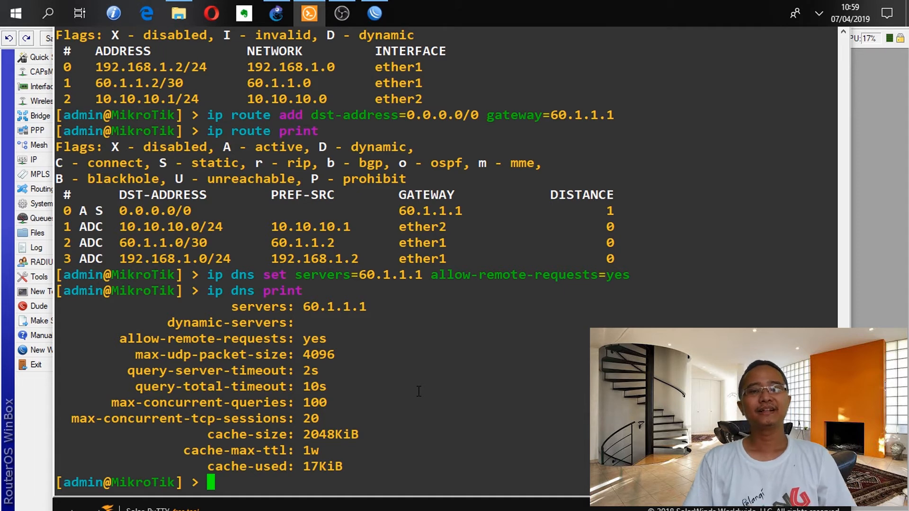
pyautogui.write('ip dns')
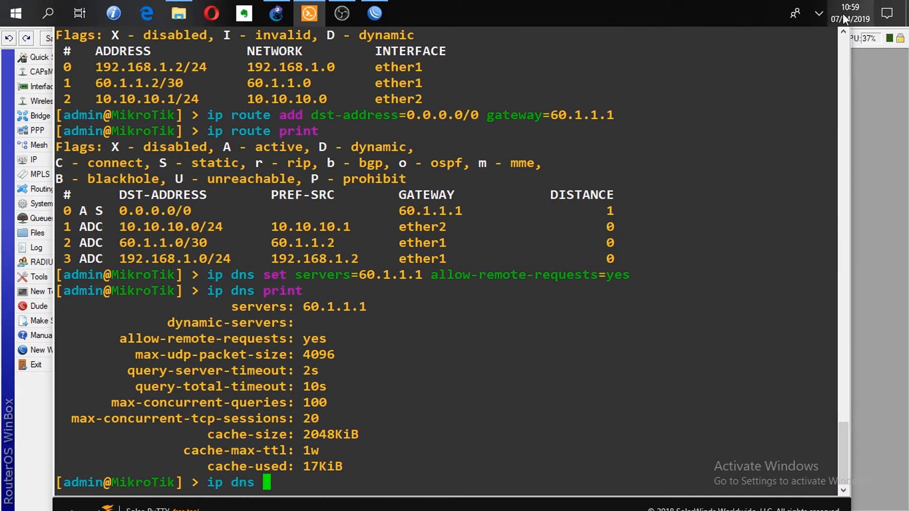
pyautogui.click(822, 16)
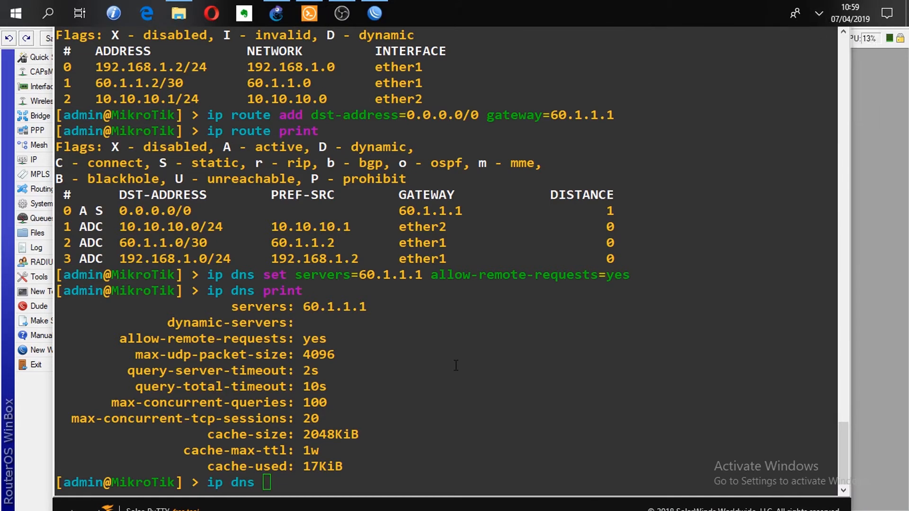
pyautogui.click(413, 418)
pyautogui.write('set serve')
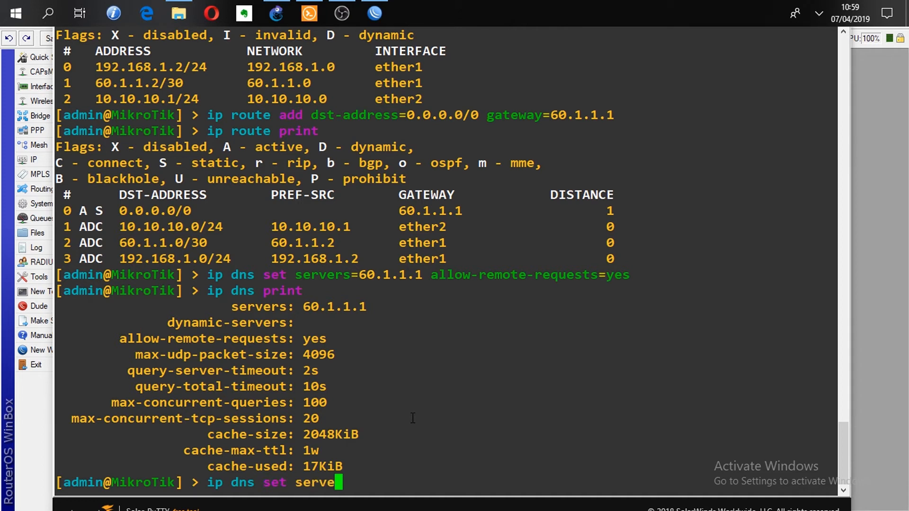
pyautogui.write('rs')
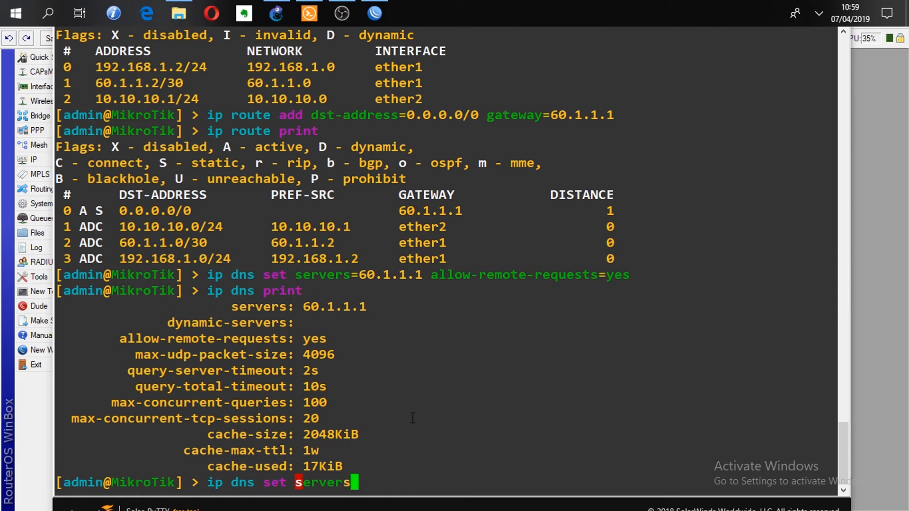
pyautogui.write('=60.1.1.1,')
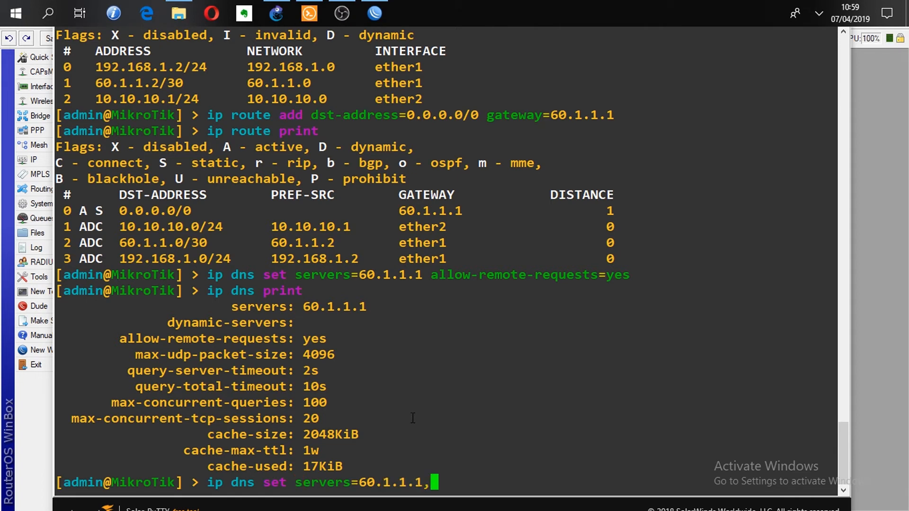
pyautogui.write('118')
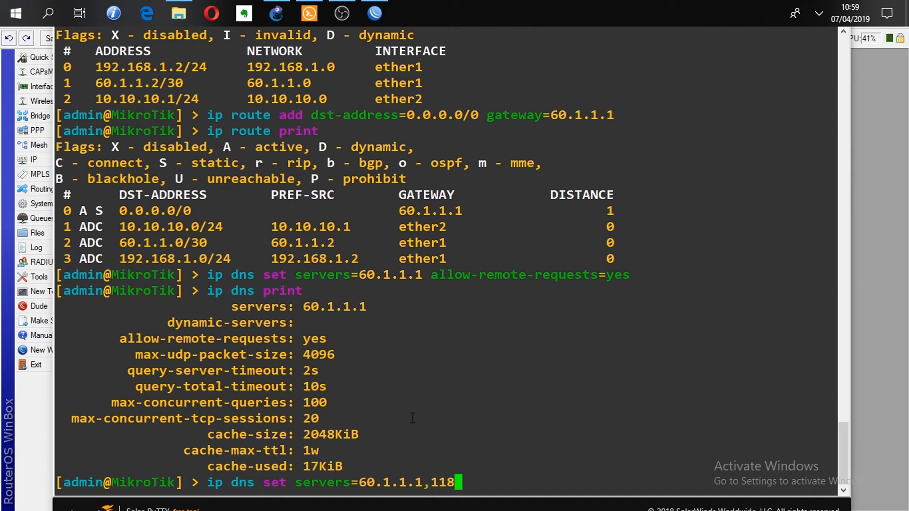
pyautogui.write('.82.')
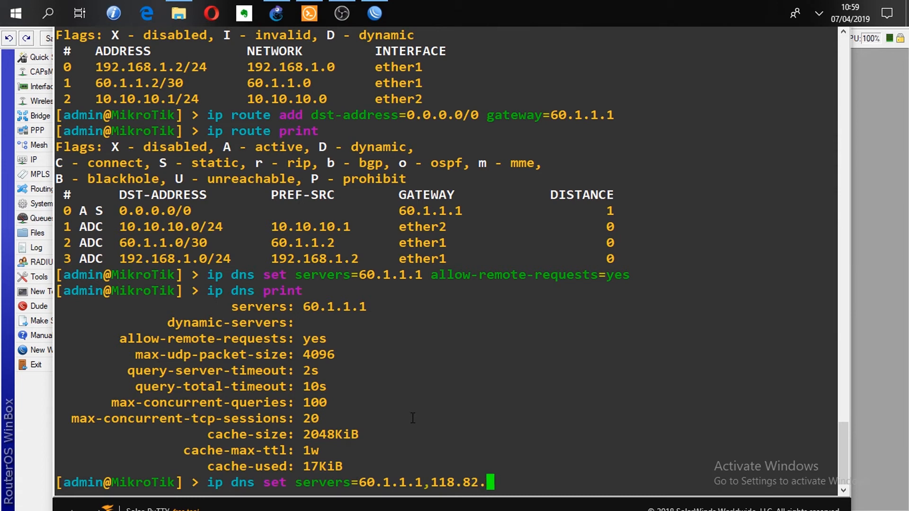
pyautogui.write('28.82')
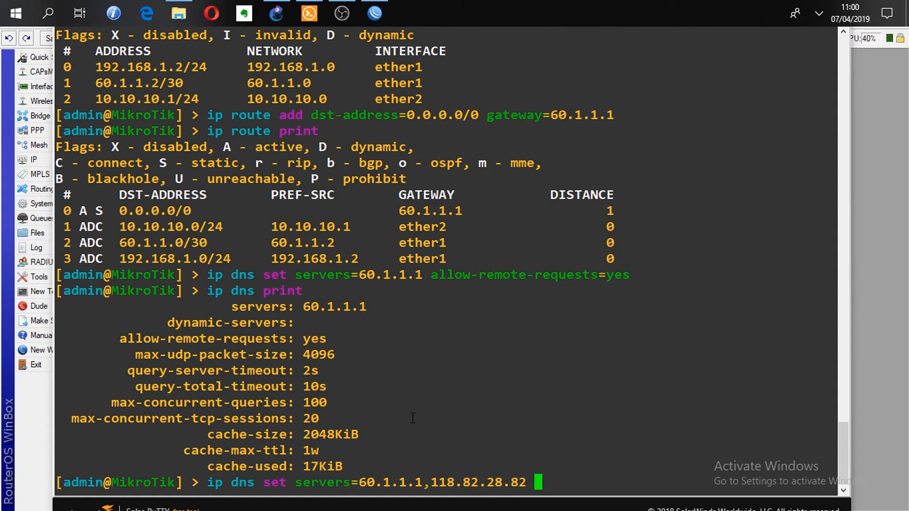
# Add allow-remote-requests=yes to the ip dns set command and run it.
pyautogui.write(' allow')
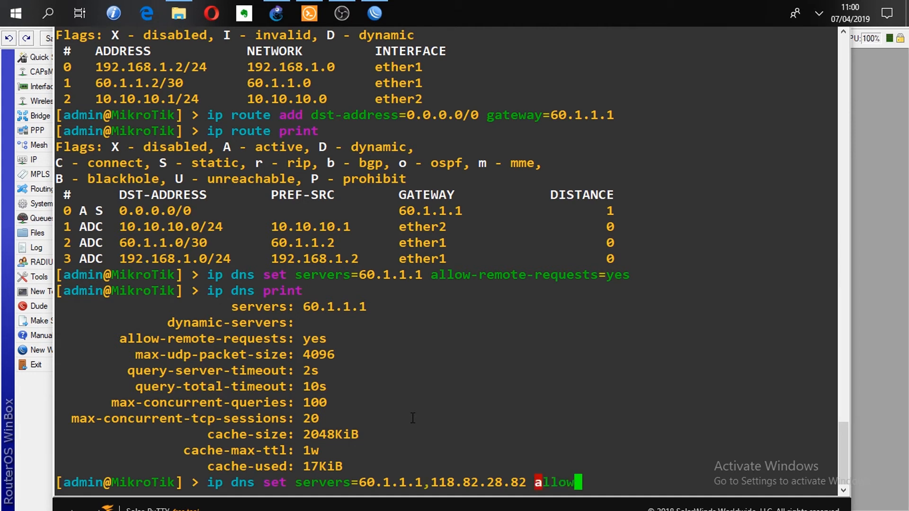
pyautogui.write('-remote')
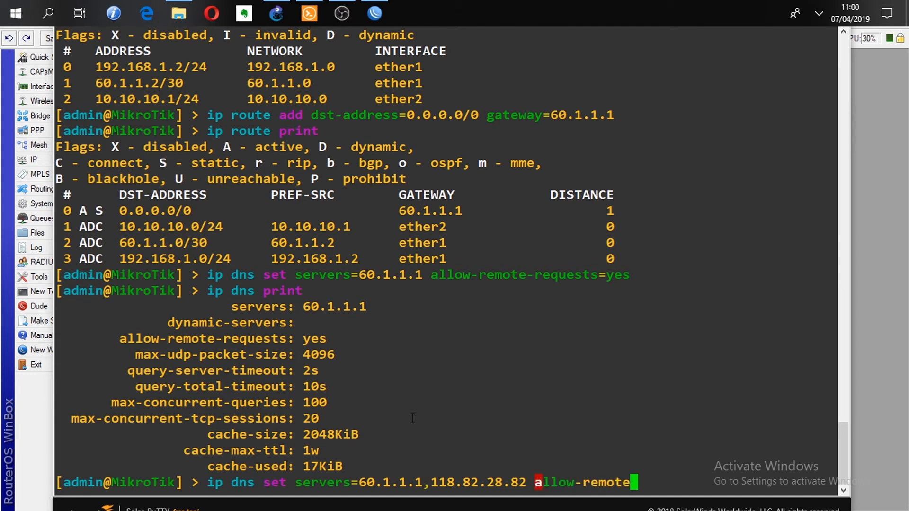
pyautogui.write('-re')
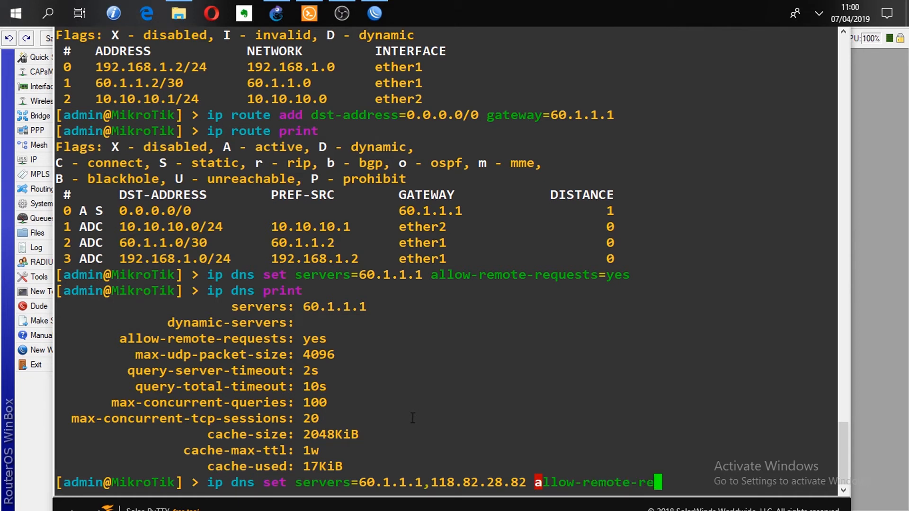
pyautogui.write('que')
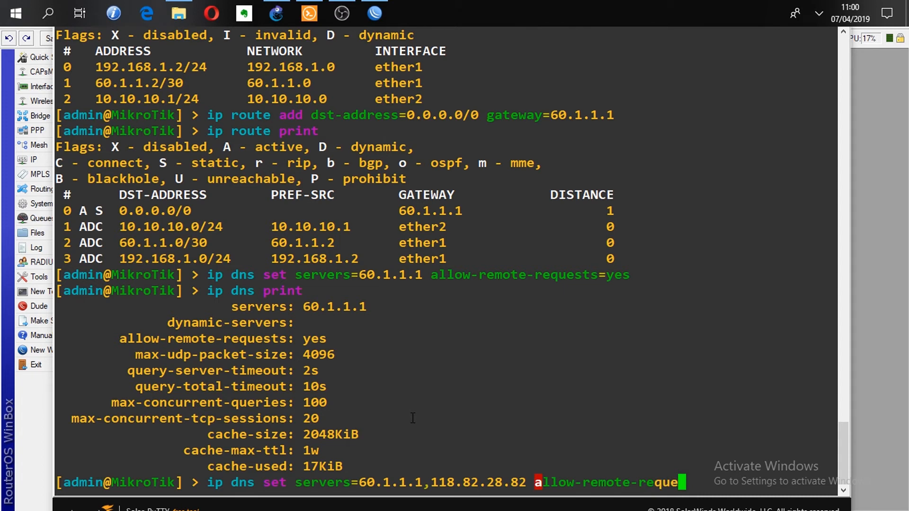
pyautogui.write('sts')
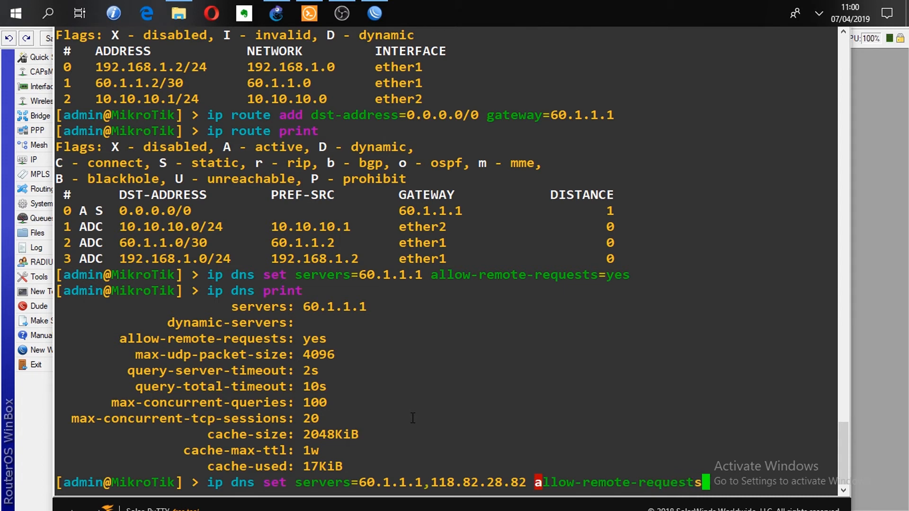
pyautogui.write('=ye')
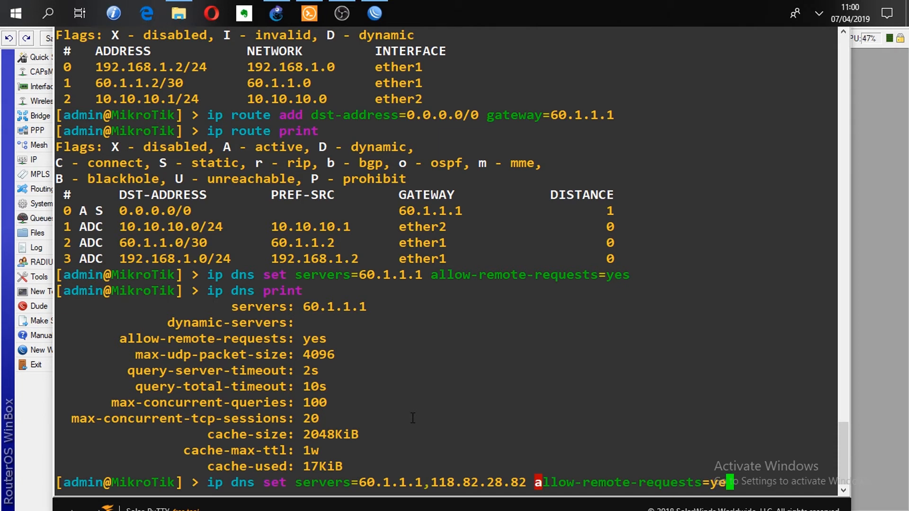
pyautogui.write('s')
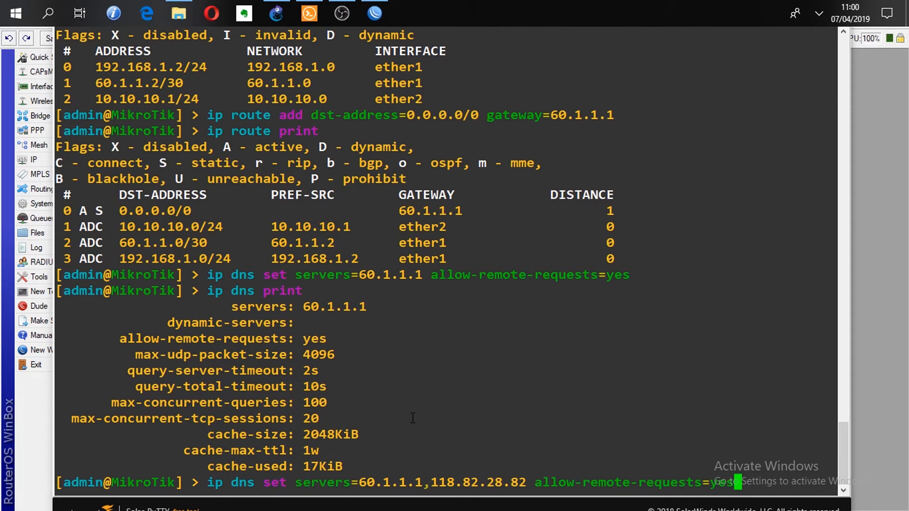
pyautogui.press('Return')
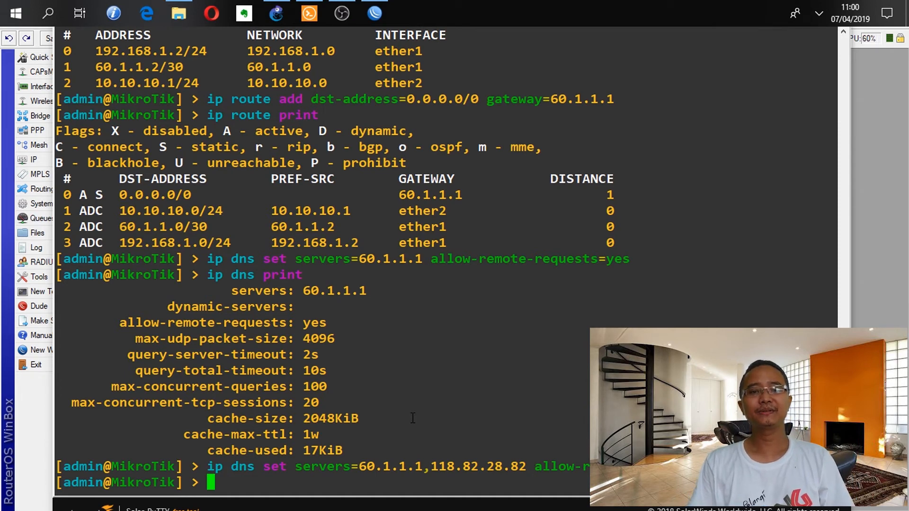
pyautogui.write('ping')
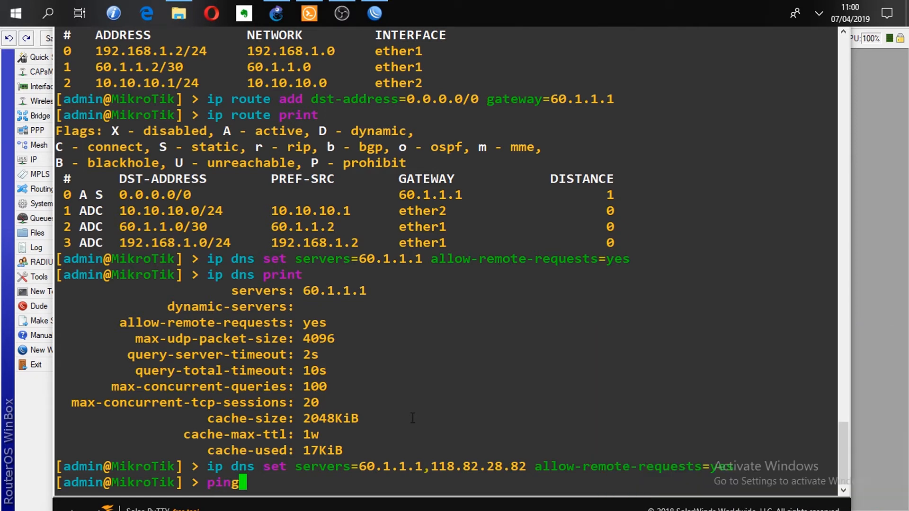
pyautogui.write('www.google')
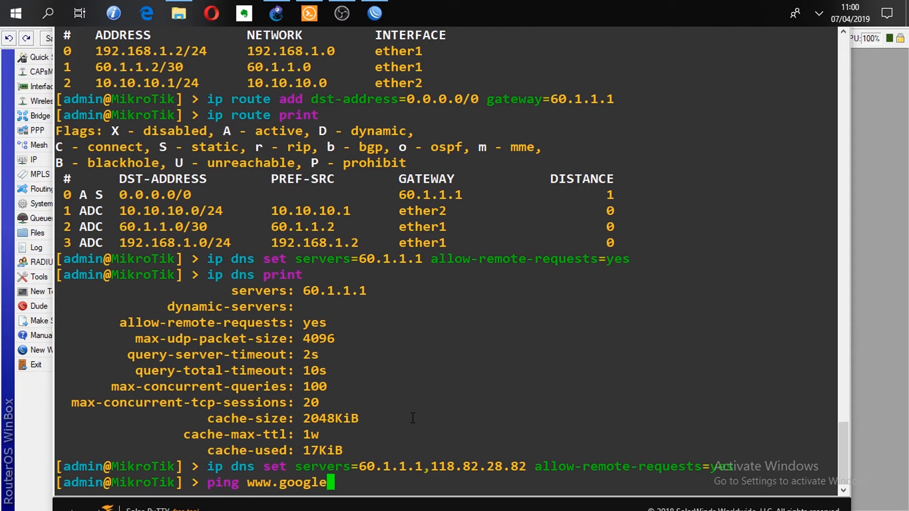
pyautogui.write('.com')
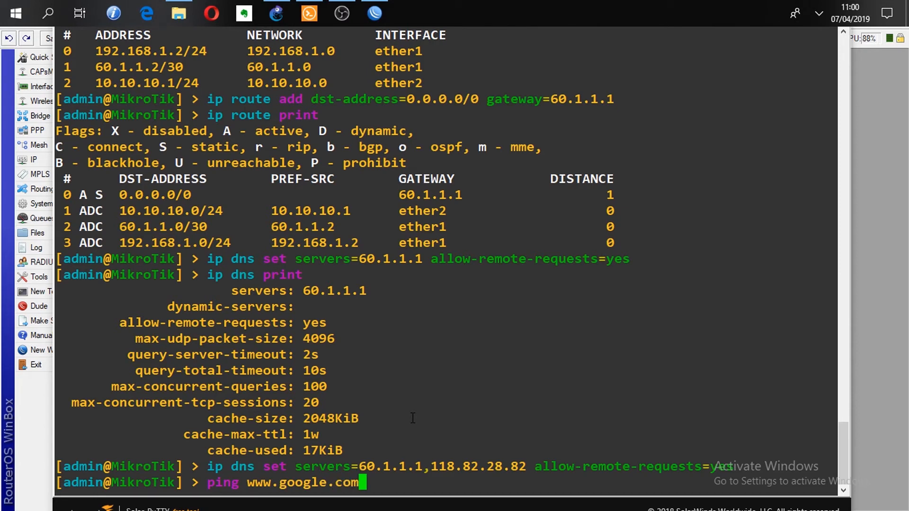